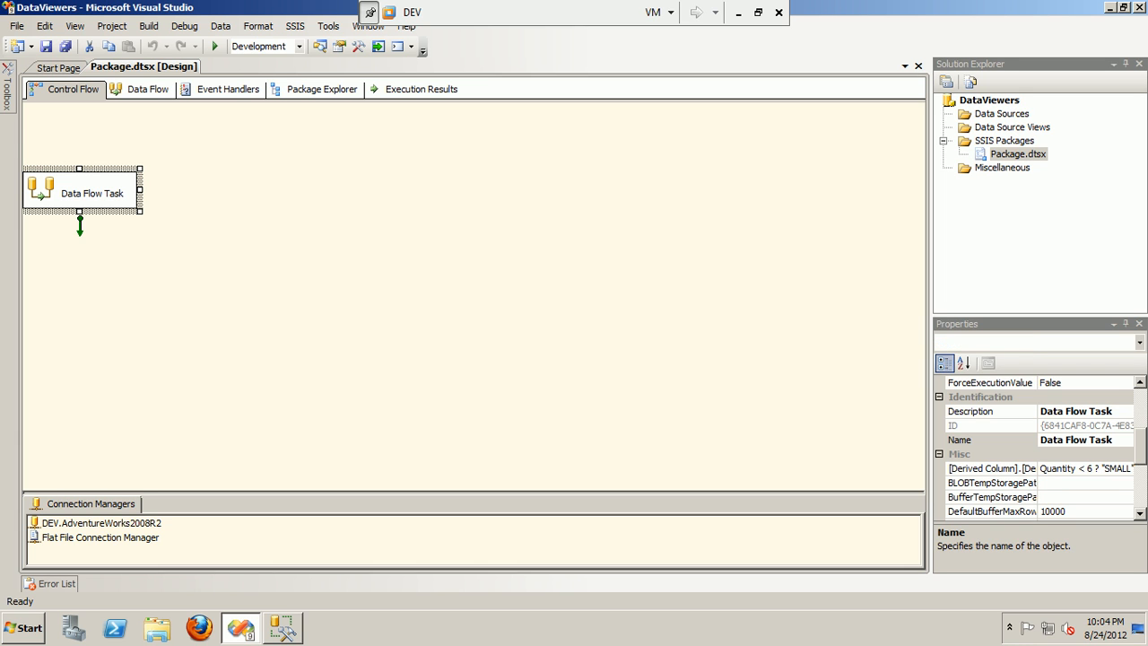
Open the Data Flow Task and examine the OLE DB Source's connection manager, access mode and table, leaving its editor without changes.
left_click(449, 314)
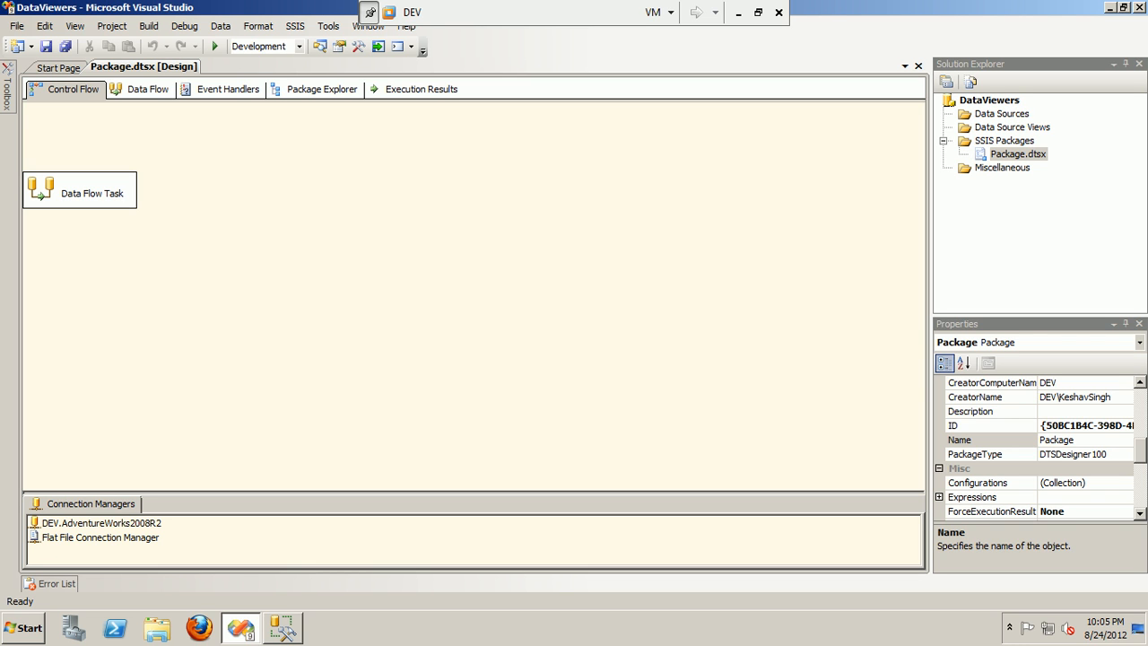
double_click(126, 203)
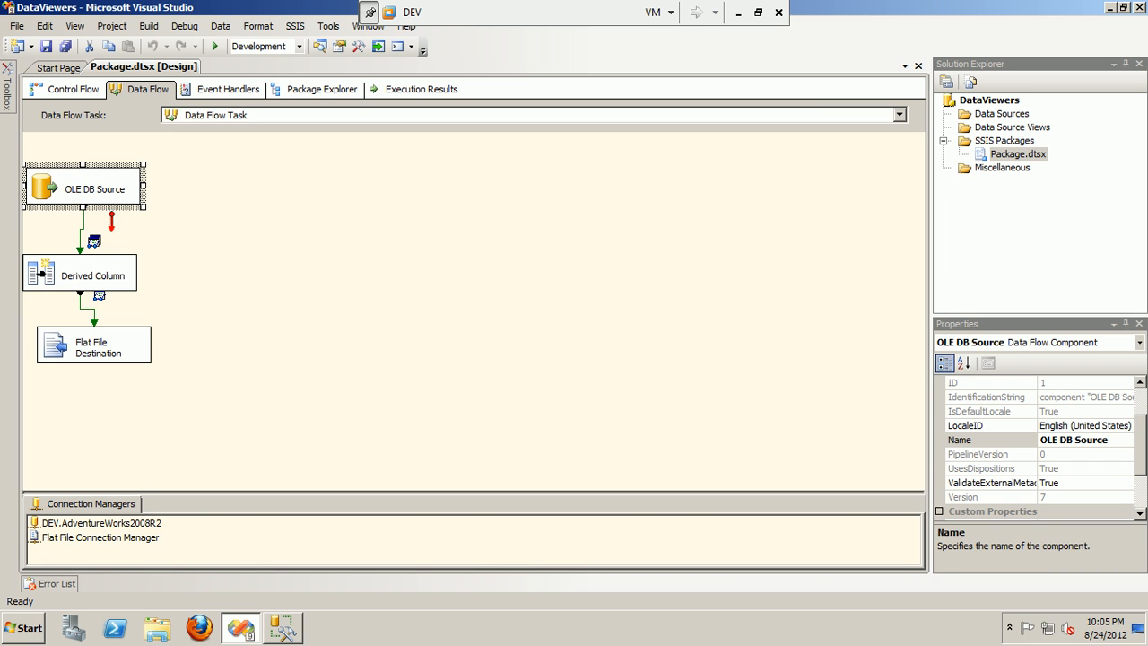
left_click(101, 537)
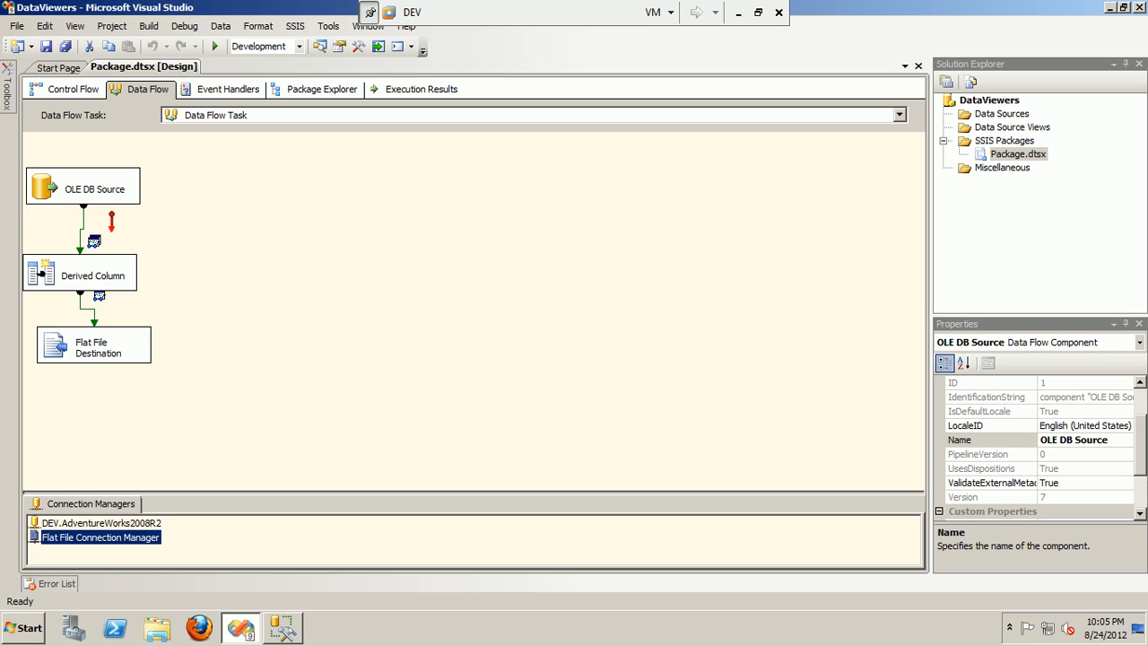
left_click(101, 523)
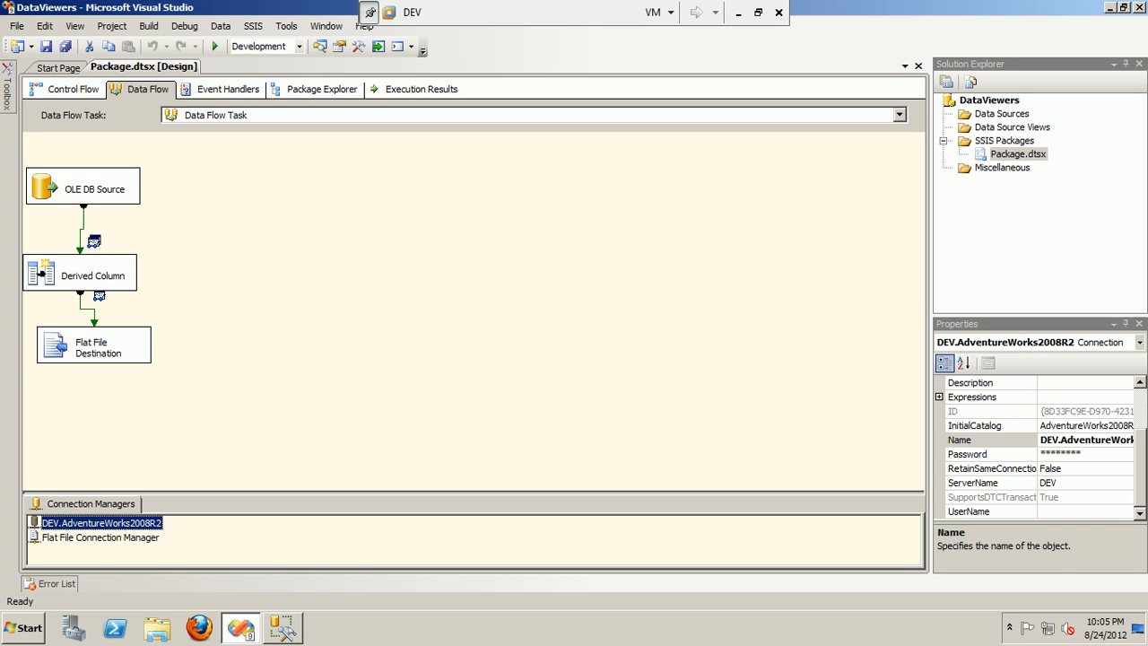
left_click(66, 180)
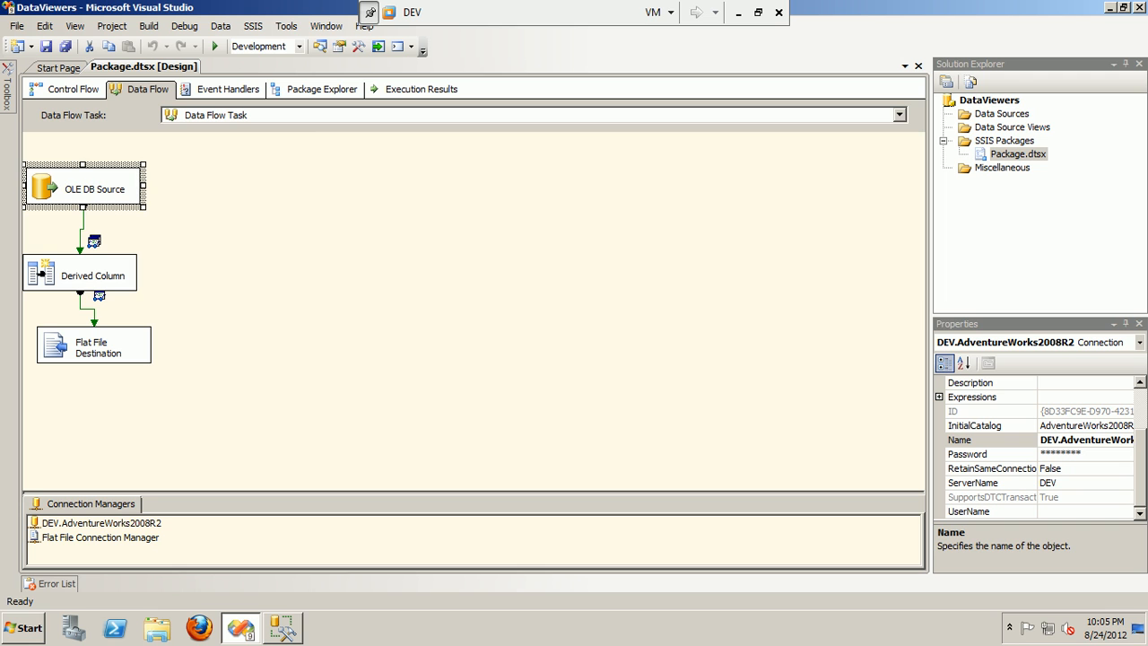
double_click(66, 179)
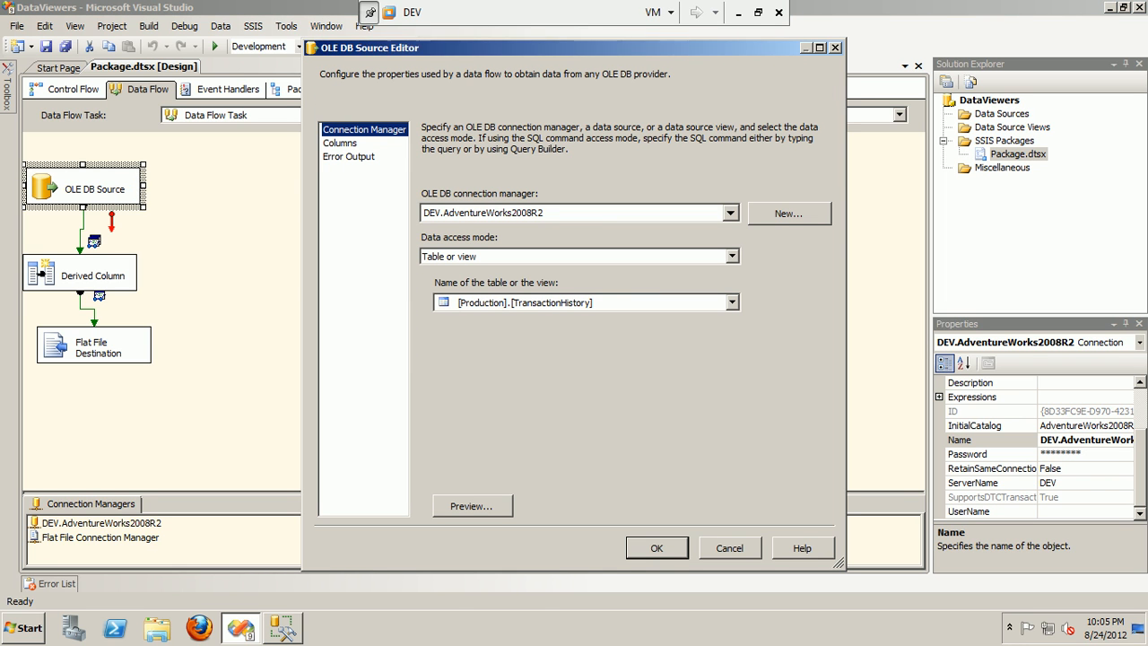
left_click(730, 548)
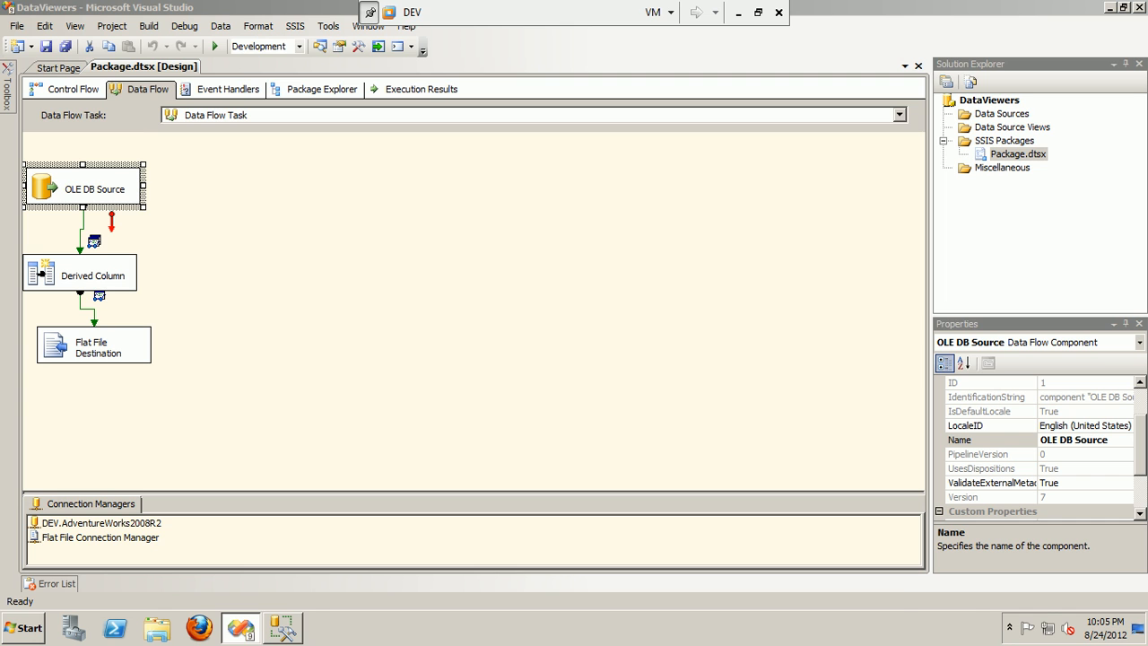
Switch to SQL Server Management Studio and run only the query Select * FROM Production.TransactionHistory.
key("alt+Tab")
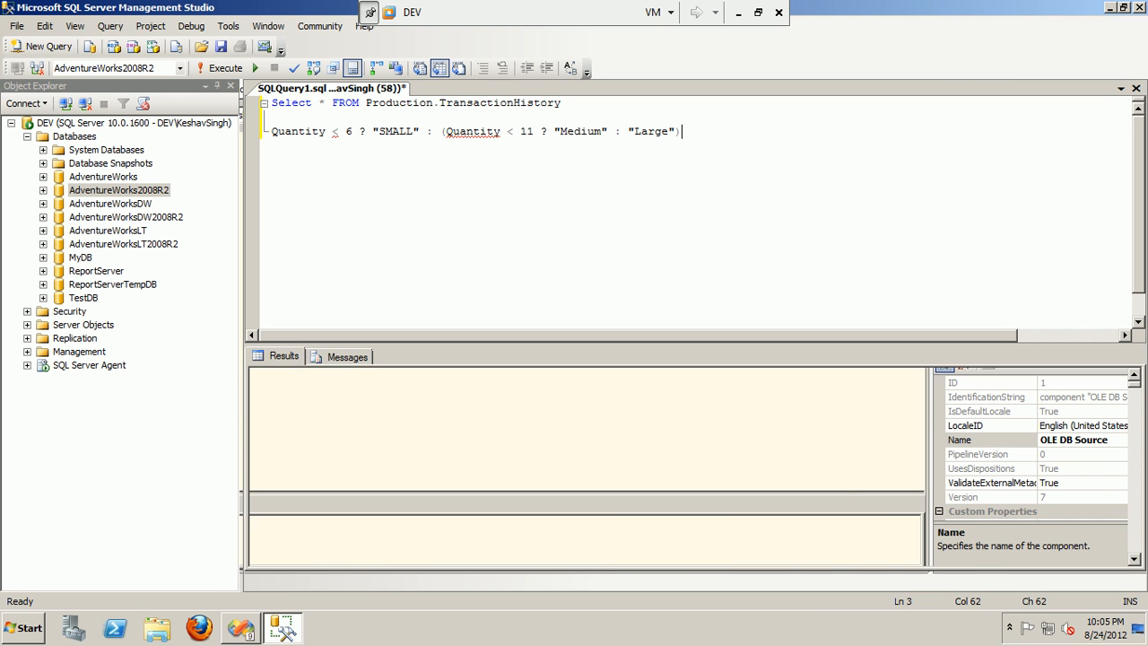
left_click(562, 102)
key("shift+Home")
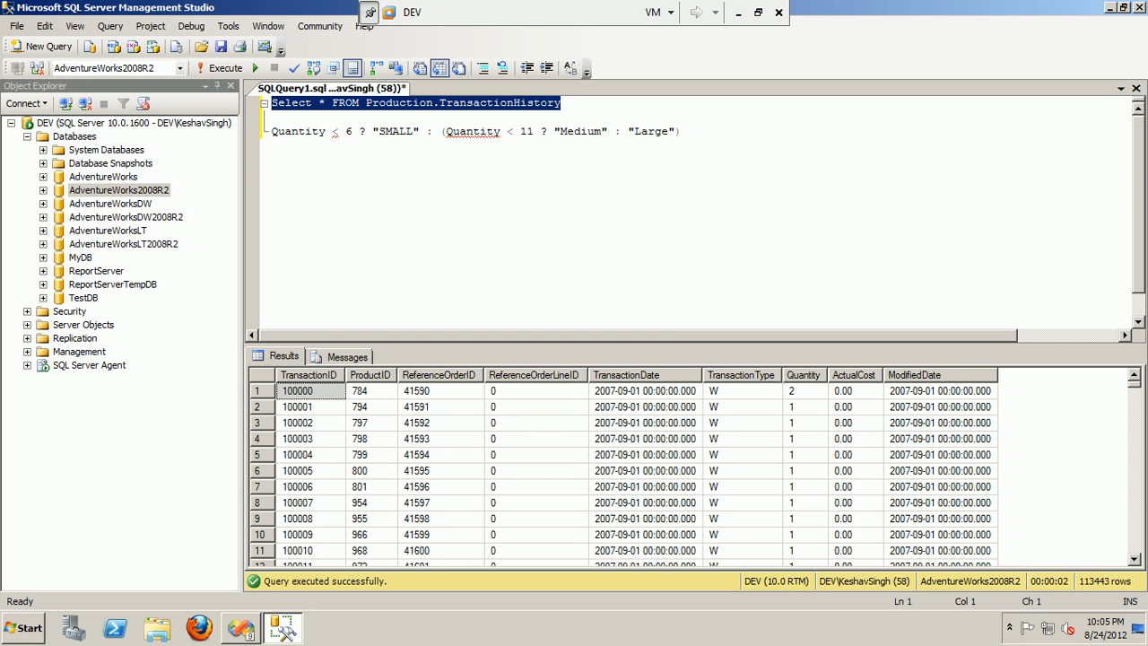
key("F5")
left_click(370, 392)
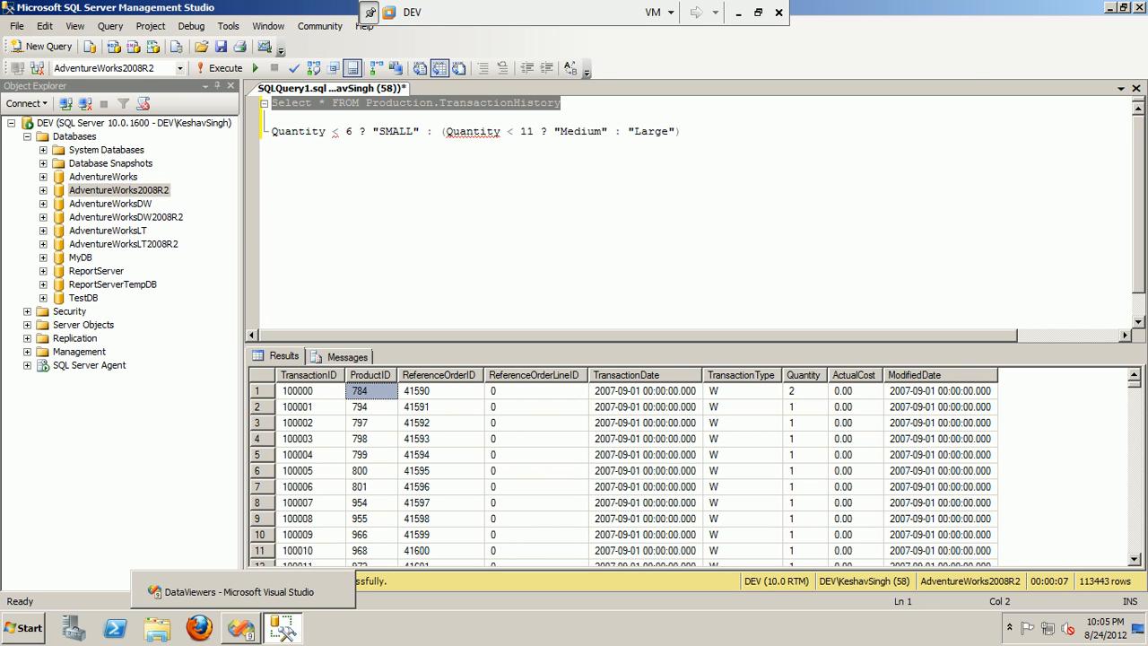
Return to Visual Studio, open the Flat File Connection Manager for editing and copy its full output file path.
left_click(240, 628)
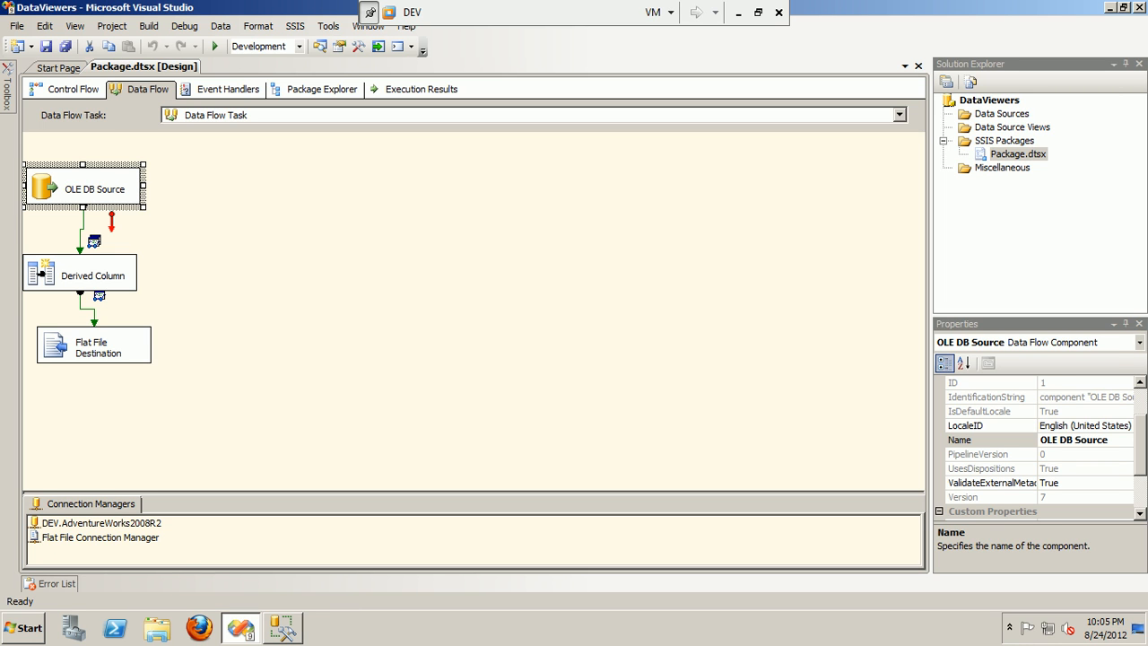
left_click(136, 357)
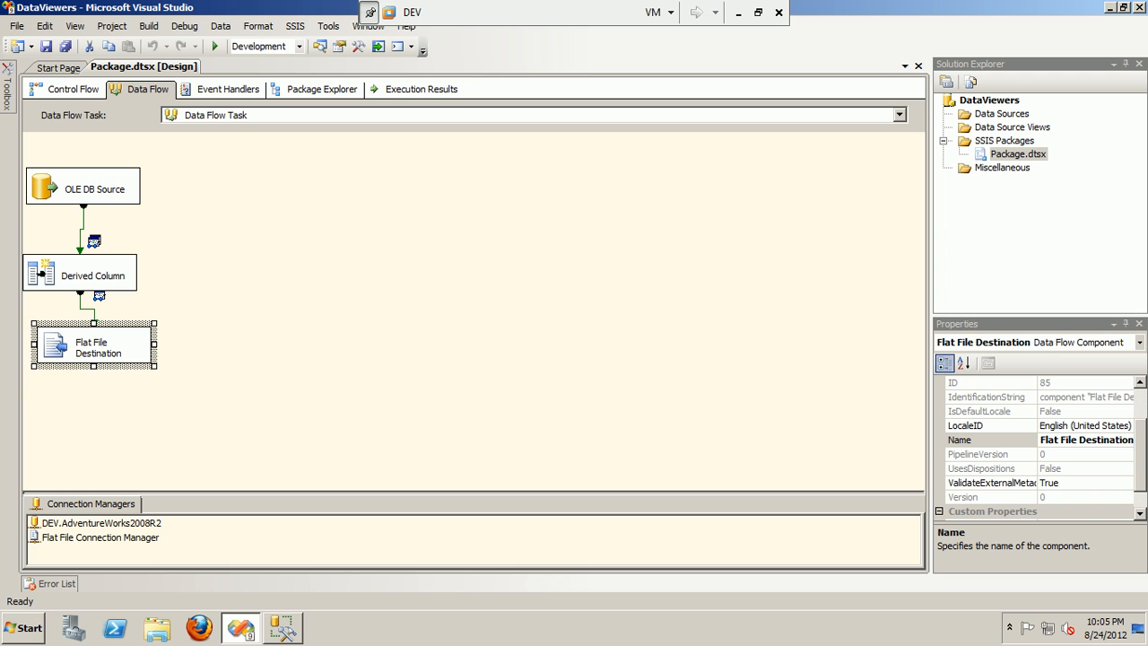
right_click(125, 536)
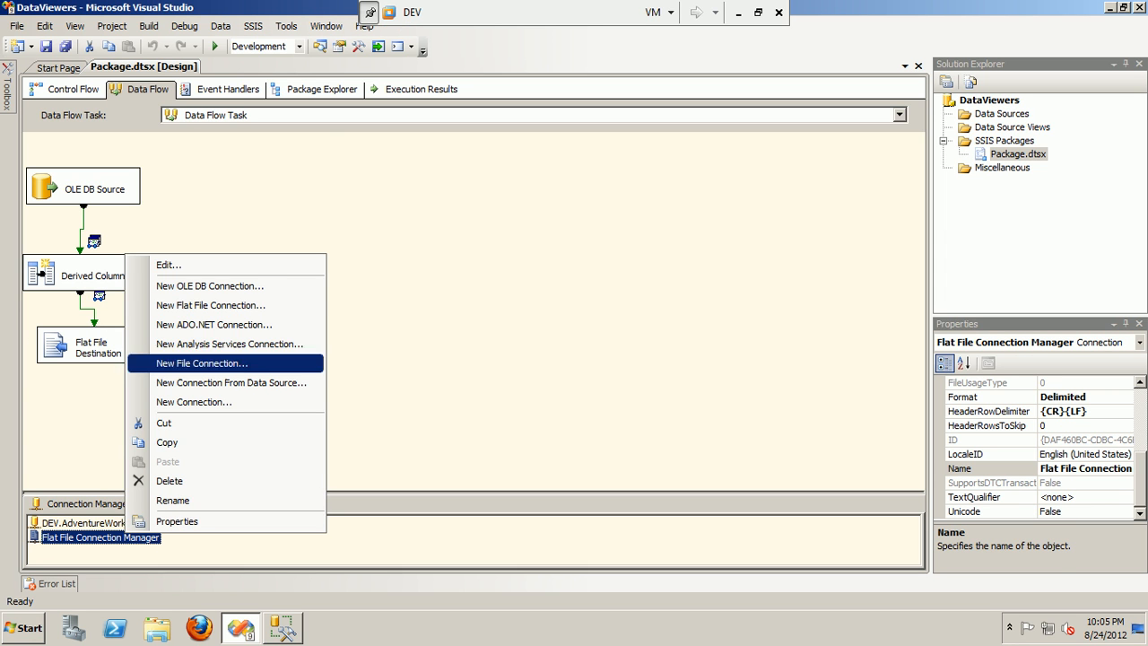
key("Up")
key("Escape")
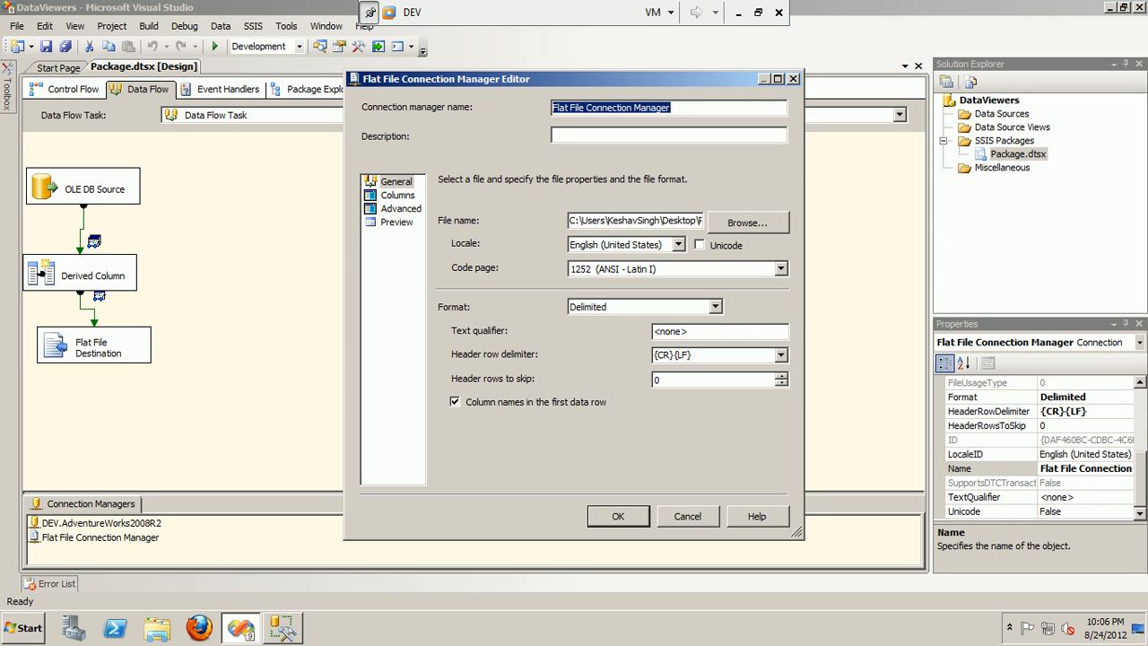
left_click(675, 221)
key("End")
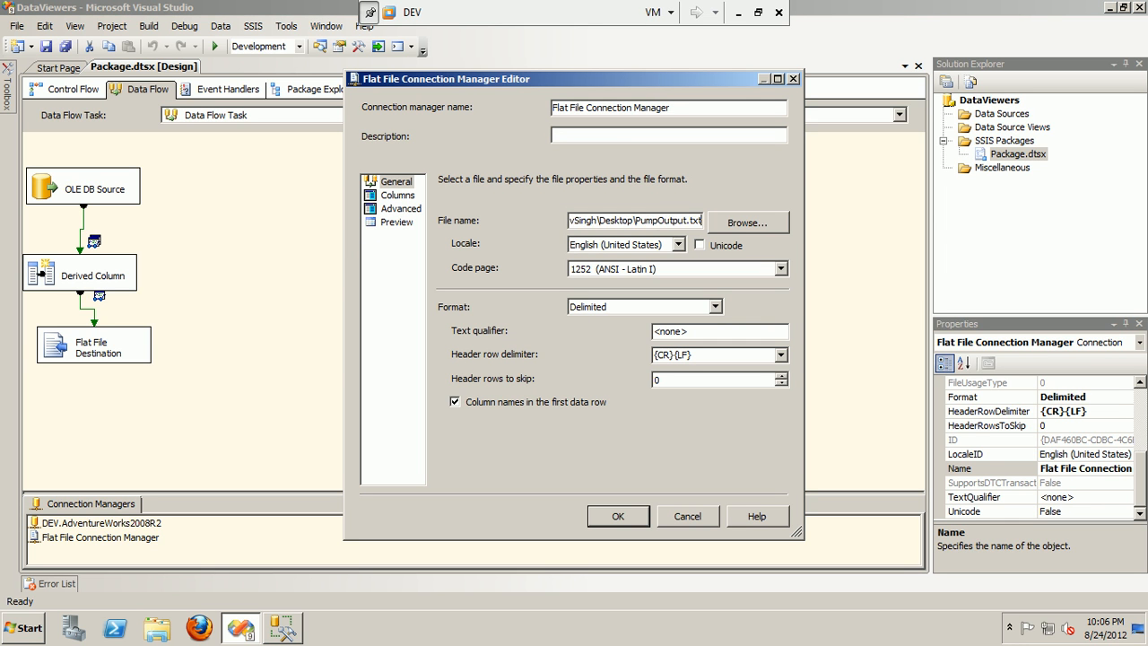
key("shift+Home")
key("ctrl+c")
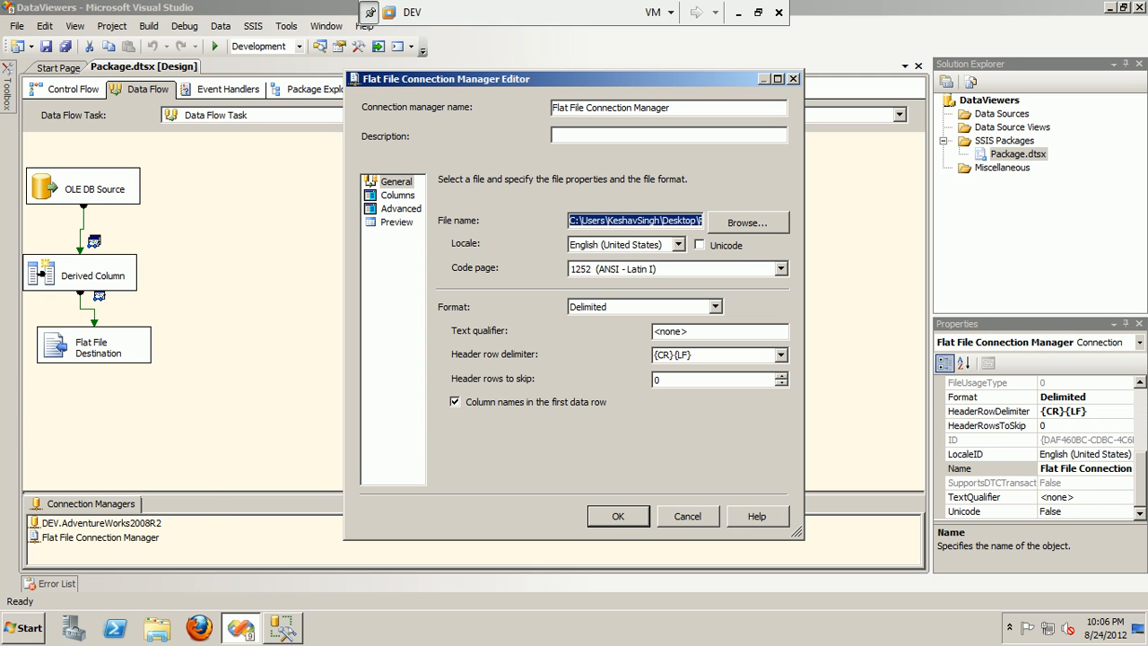
Open PumpOutput.txt through the Windows Run dialog using the copied path, check its contents, and close it and the connection editor.
key("super")
left_click(235, 539)
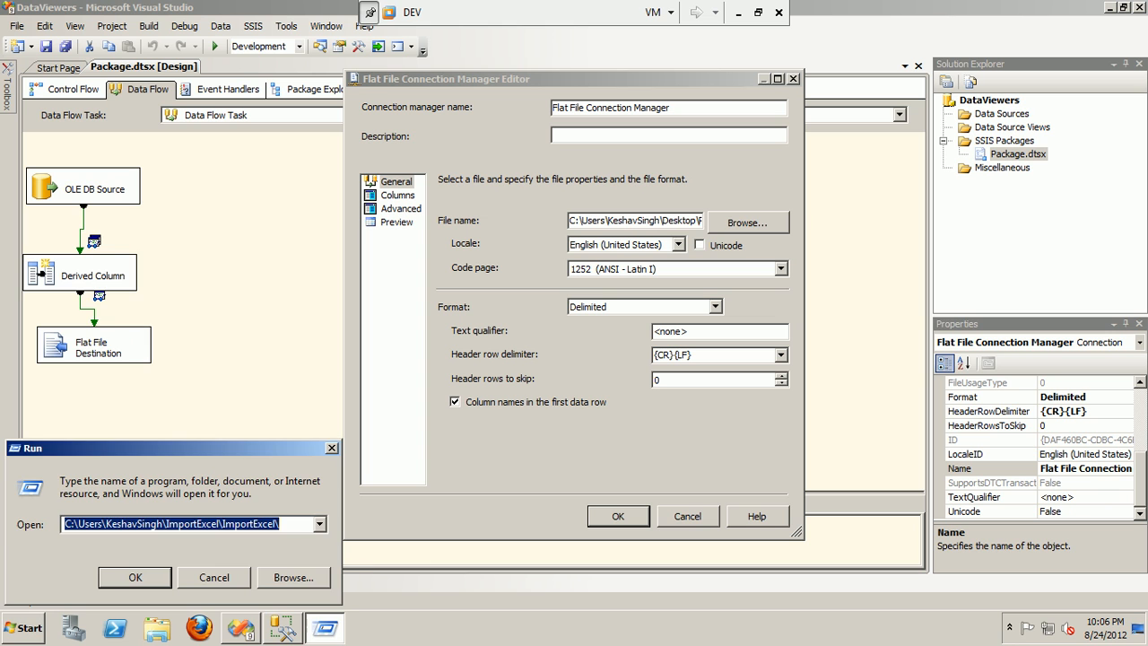
key("ctrl+v")
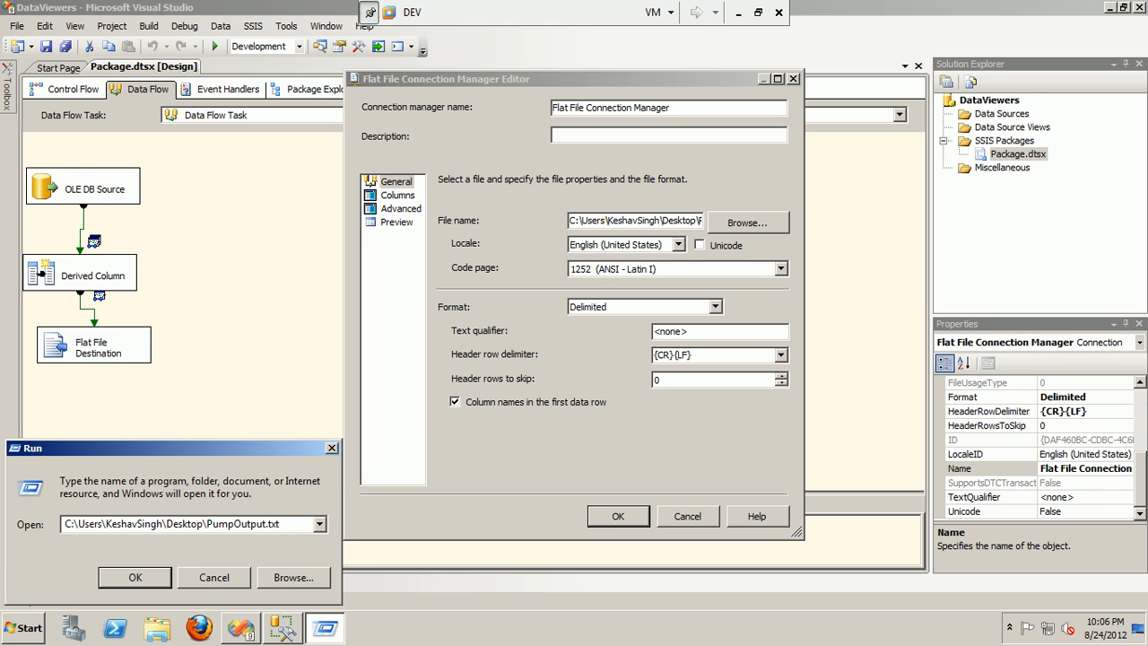
key("Return")
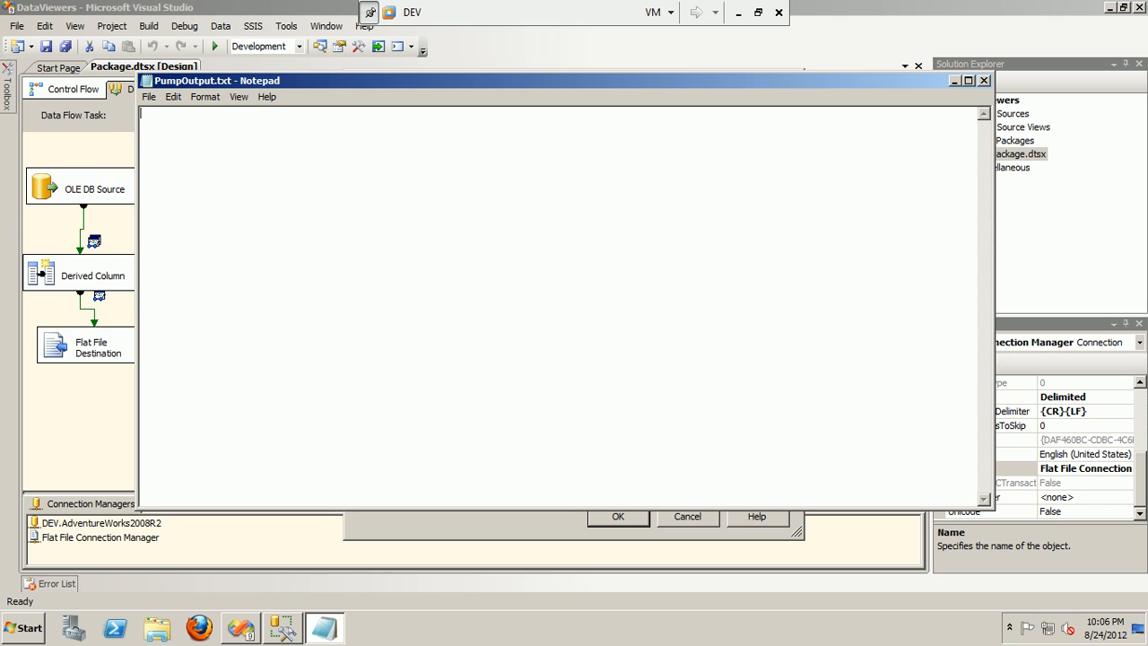
key("alt+F4")
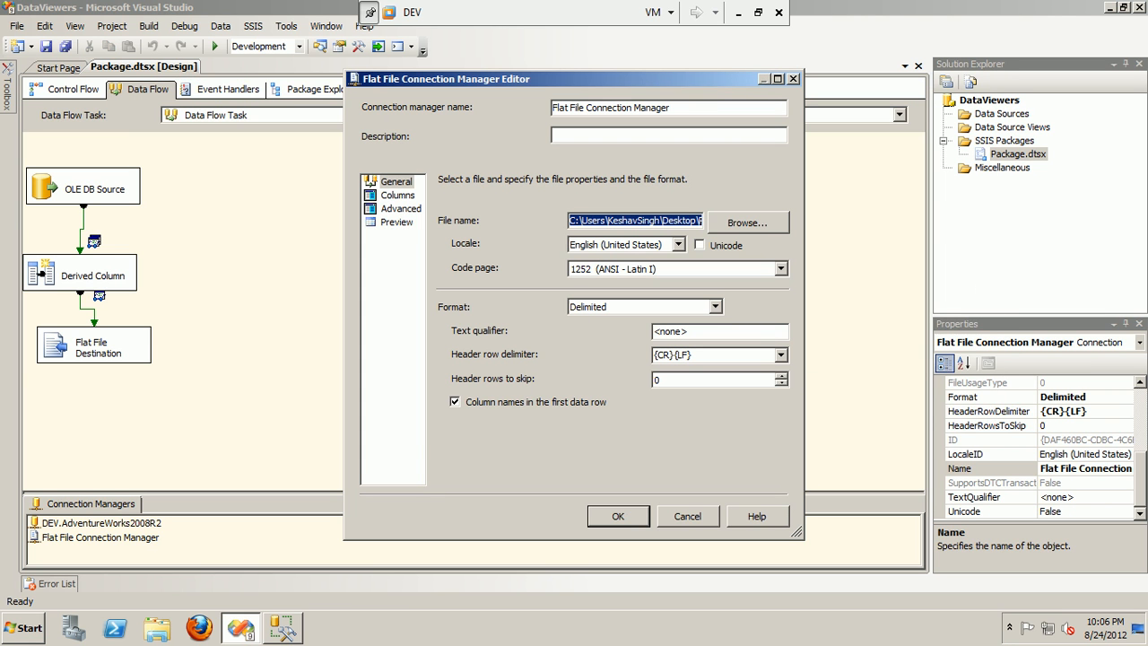
key("Escape")
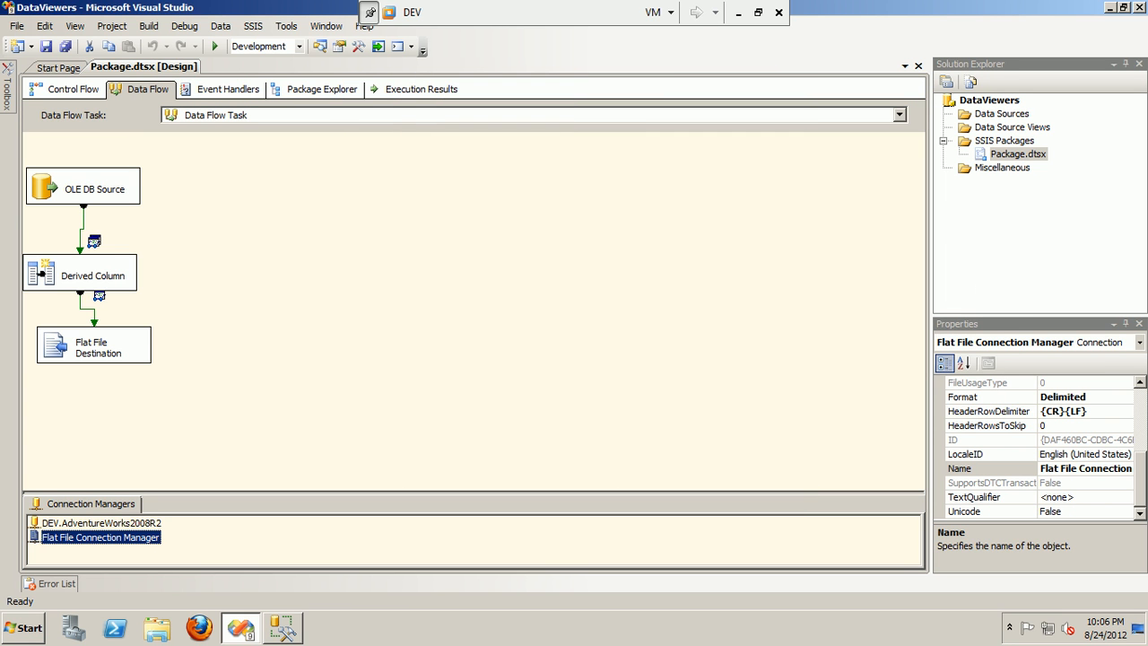
Review the Derived Column's OrderVolume definition against the Quantity expression in the SQL Server Management Studio query window, and close the transformation editor.
left_click(466, 359)
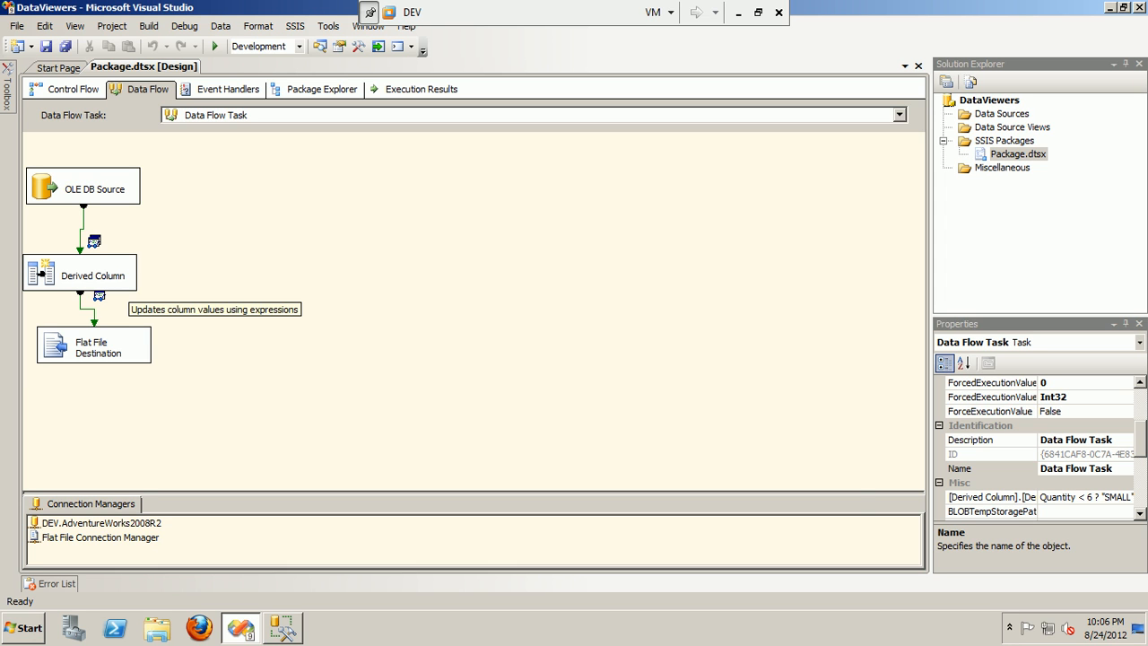
double_click(99, 276)
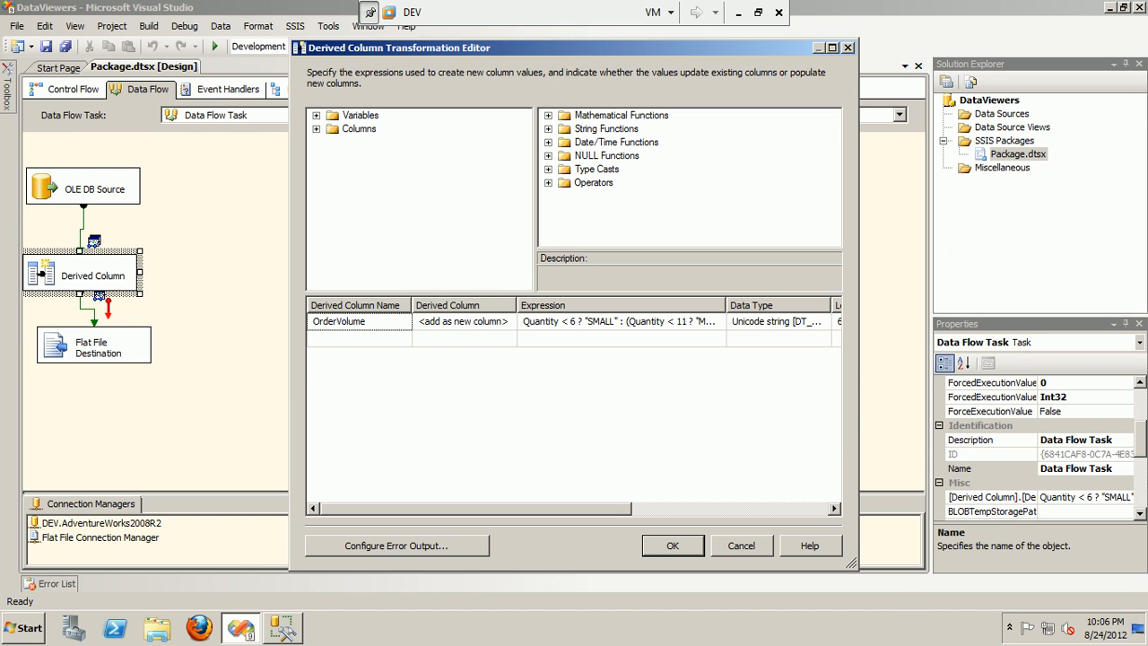
key("alt+Tab")
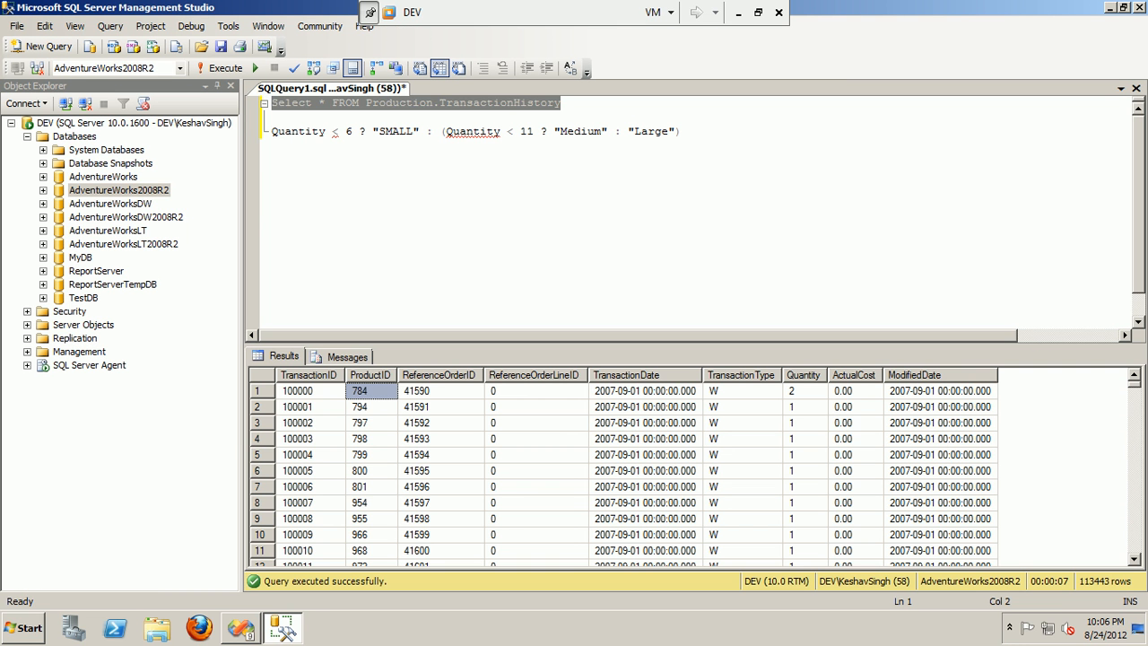
left_click_drag(682, 131, 271, 131)
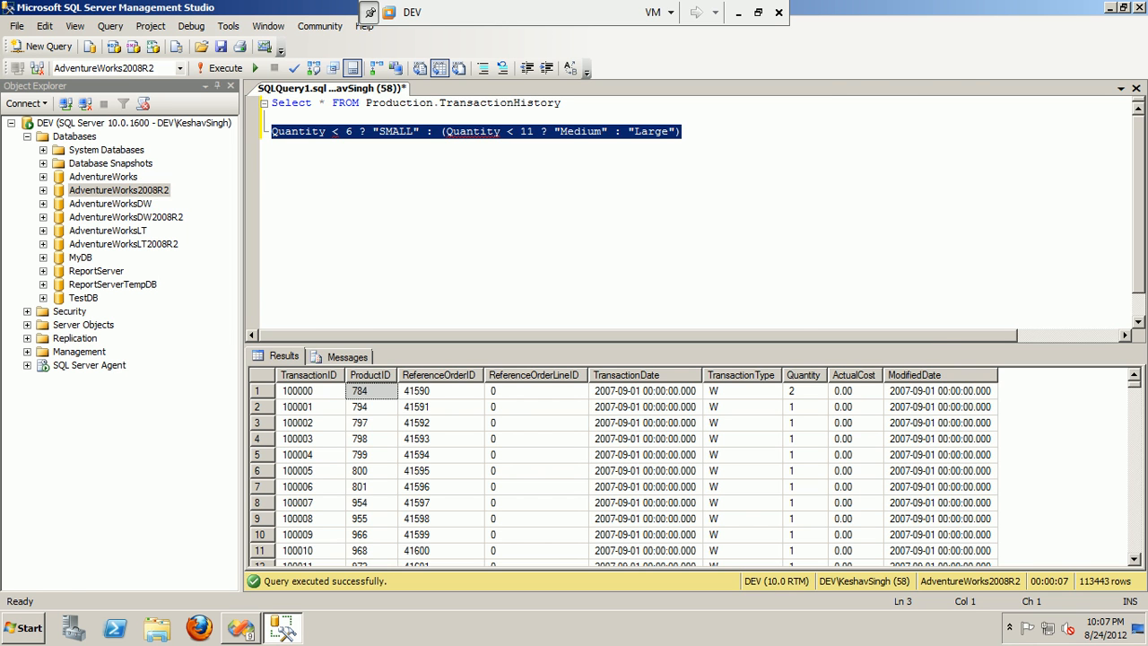
key("alt+Tab")
left_click(358, 320)
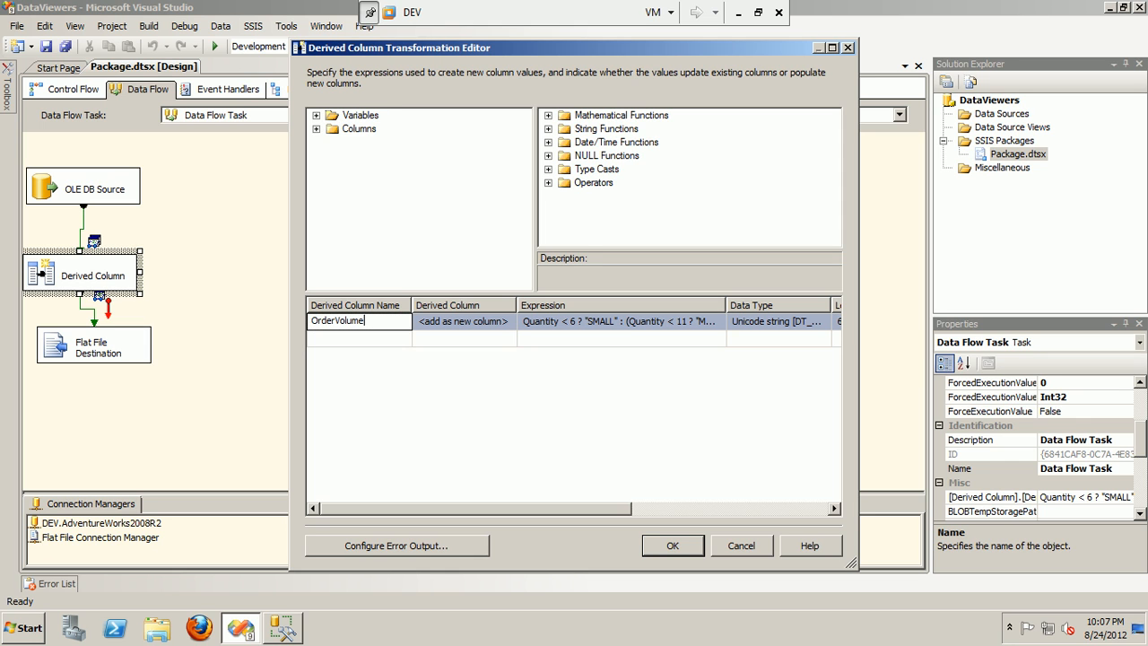
key("shift+Home")
key("Return")
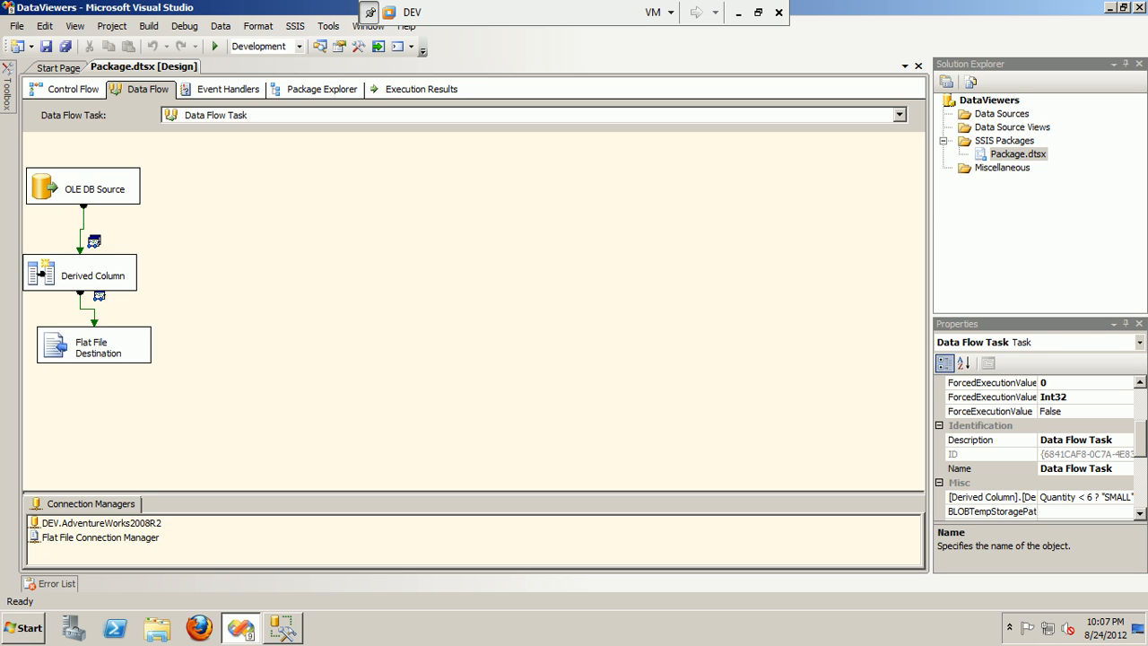
Open the data viewers of the path from OLE DB Source to Derived Column and maximize the path editor.
left_click(83, 226)
right_click(82, 230)
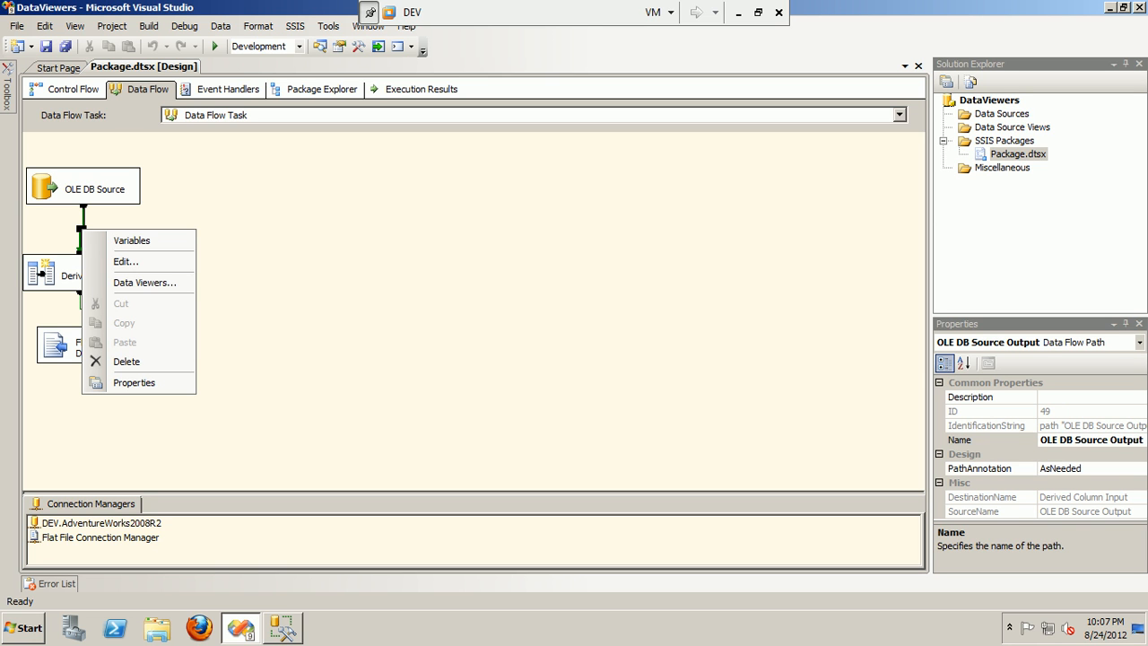
key("Down")
key("Down")
key("Down")
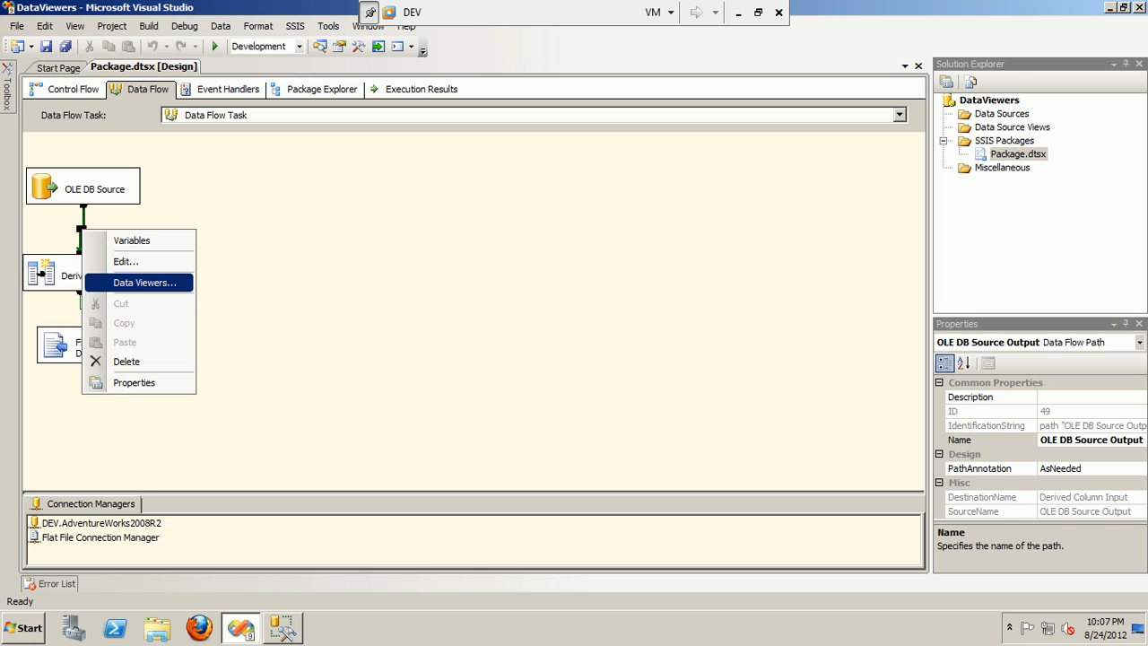
key("Return")
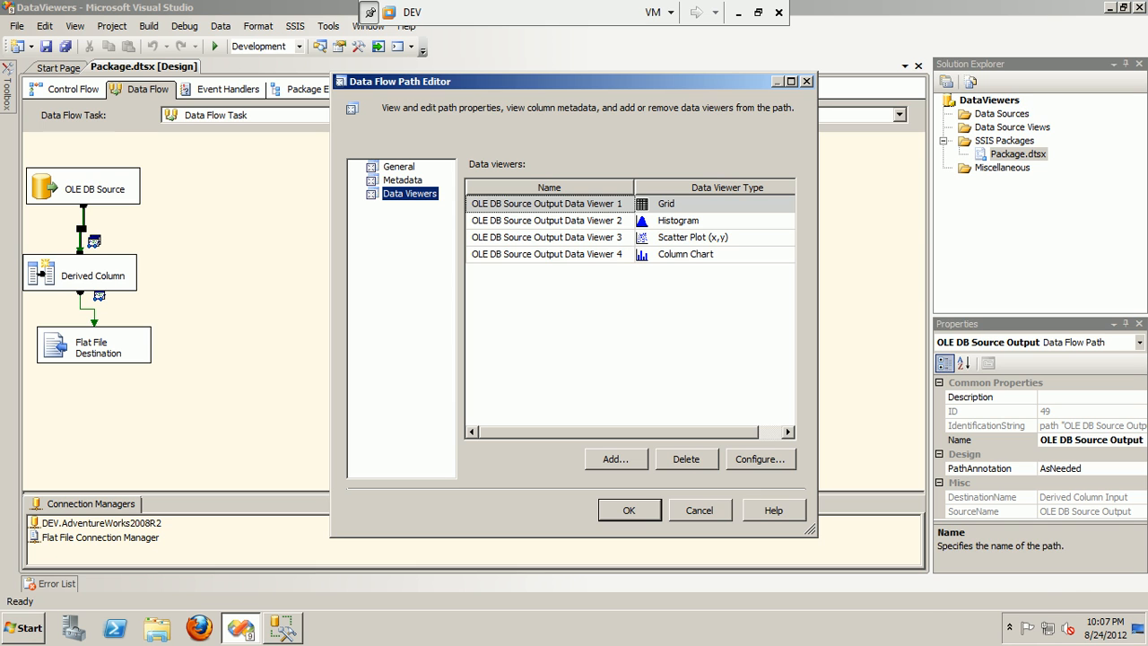
left_click(791, 82)
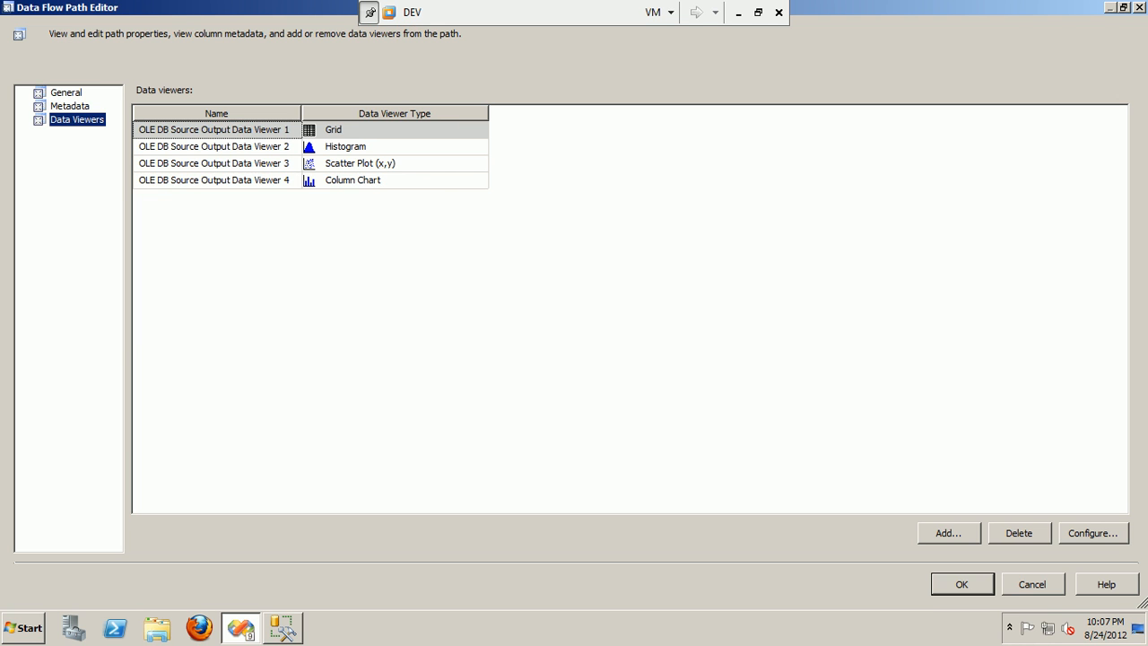
Check the types offered for a new data viewer without adding one, and try moving ProductID out of and back into the Grid viewer's displayed columns.
left_click(216, 130)
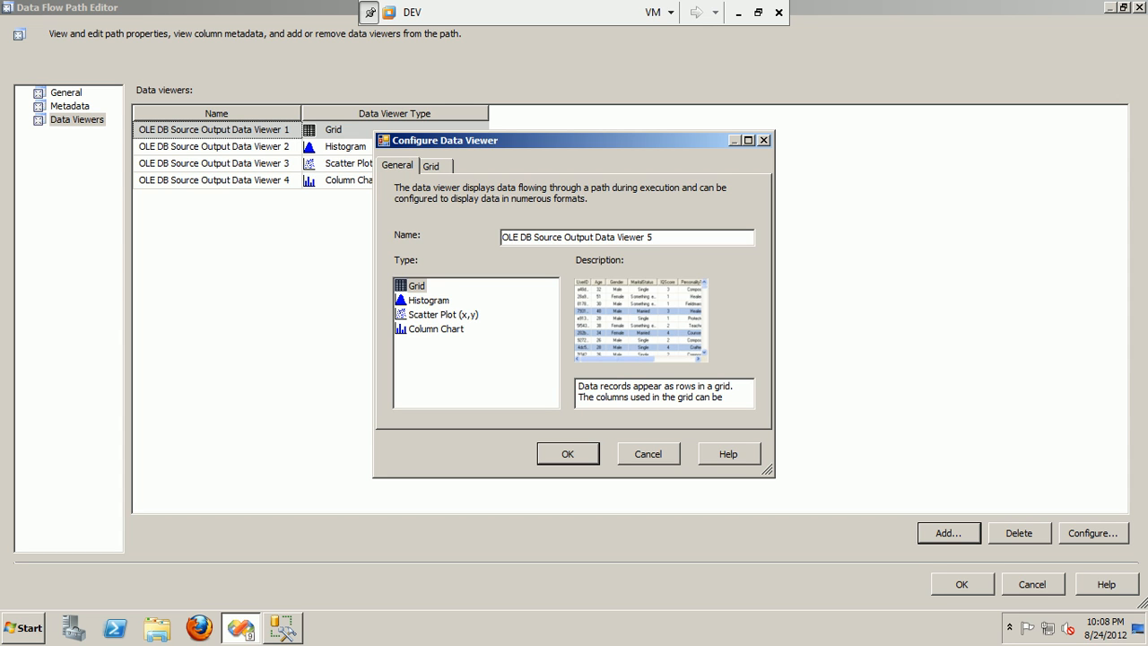
left_click(648, 454)
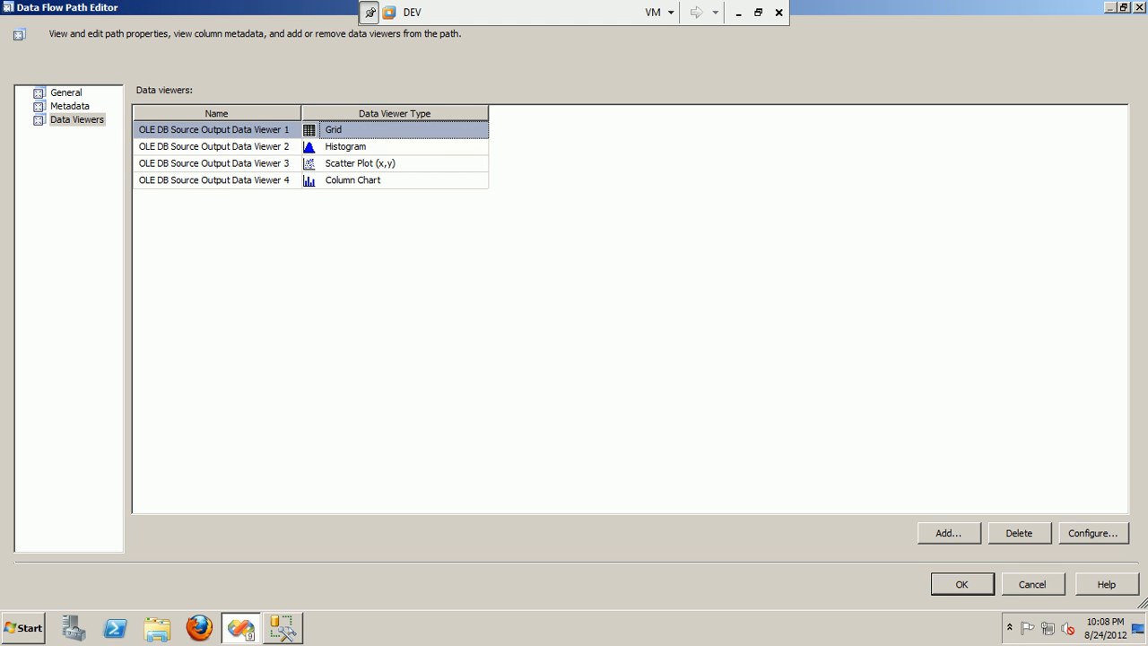
left_click(1092, 533)
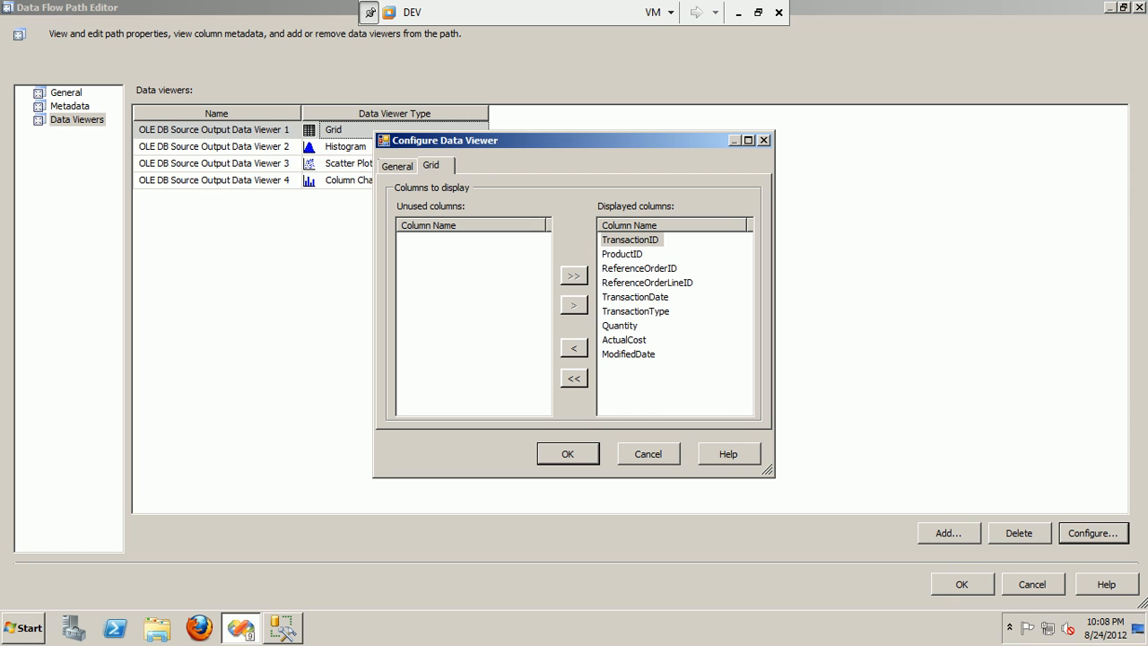
left_click(623, 254)
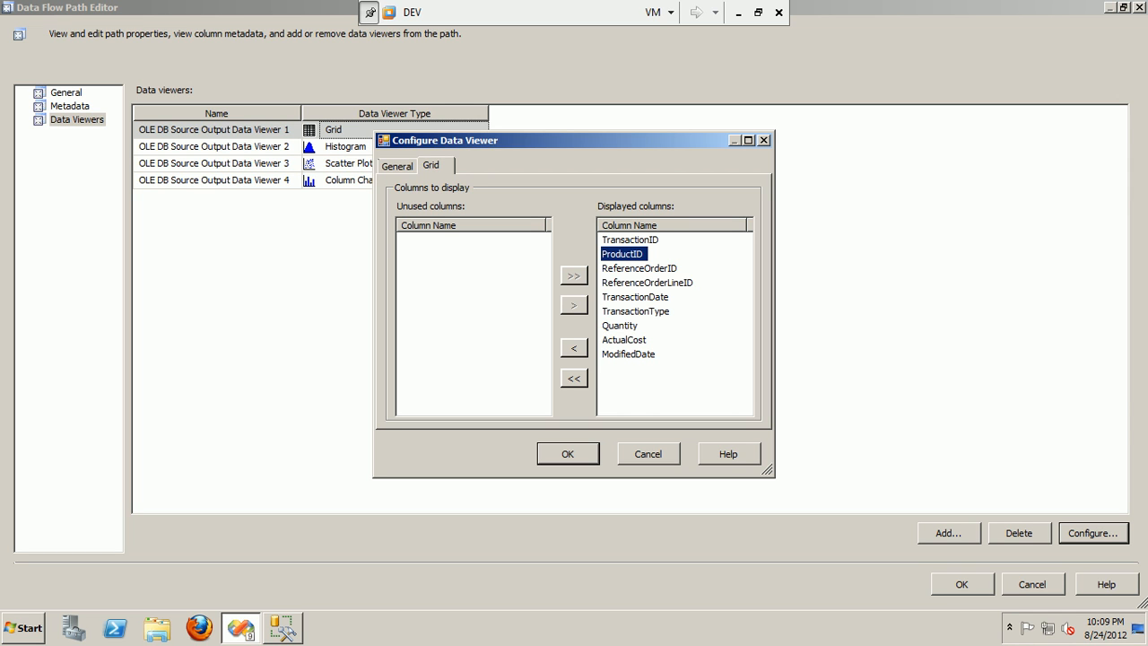
left_click(574, 348)
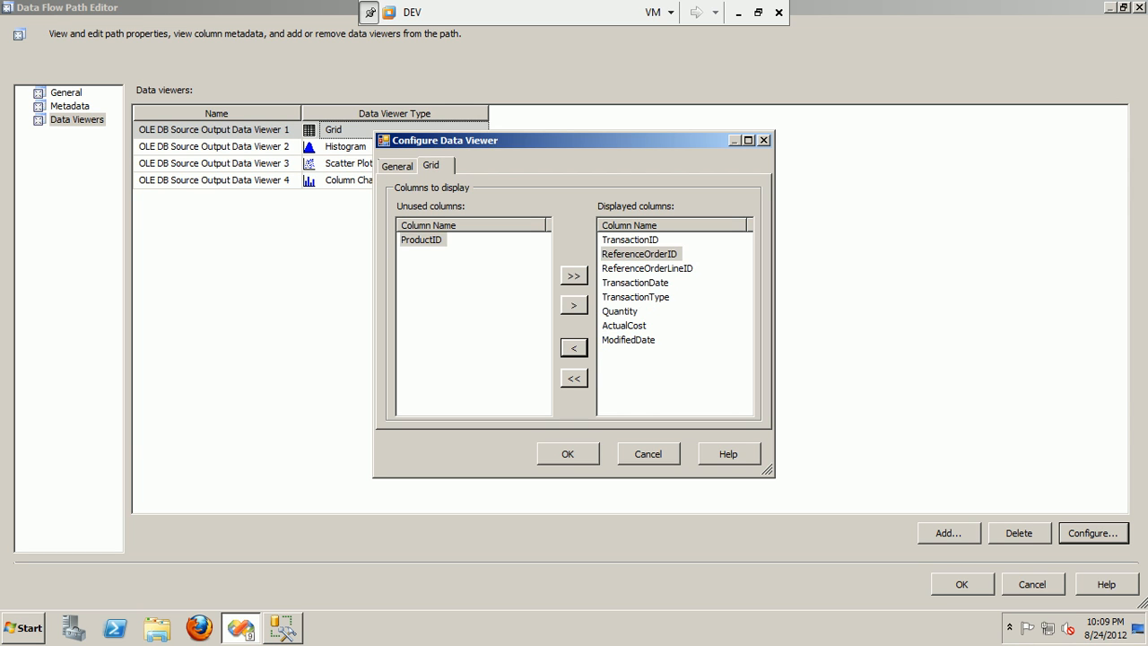
left_click(420, 239)
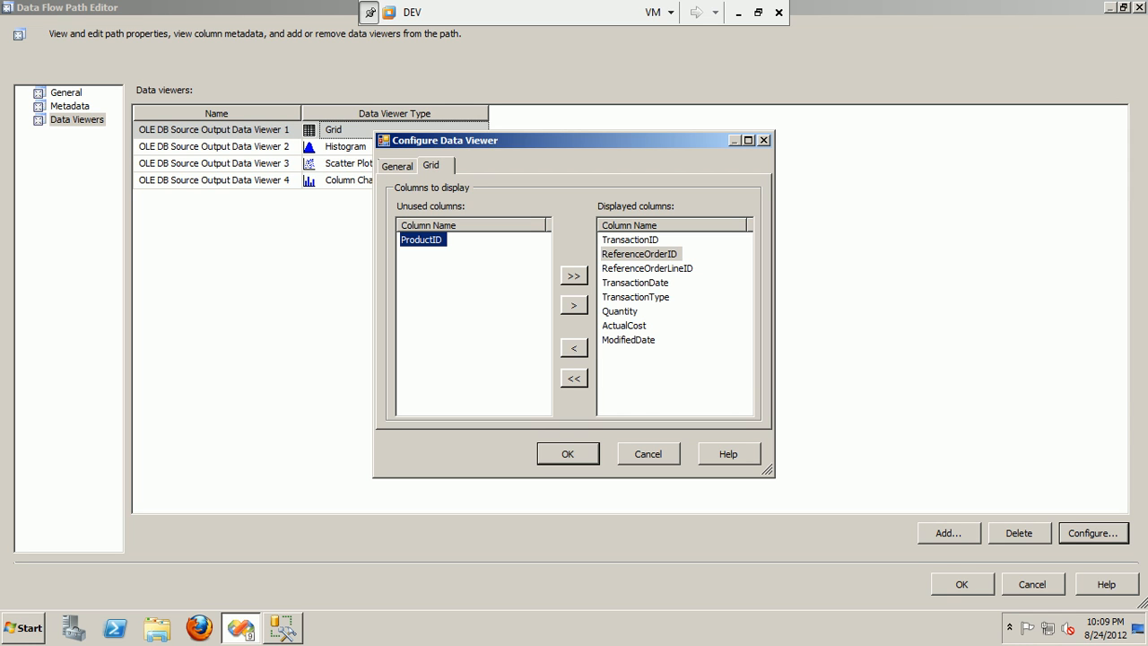
left_click(575, 305)
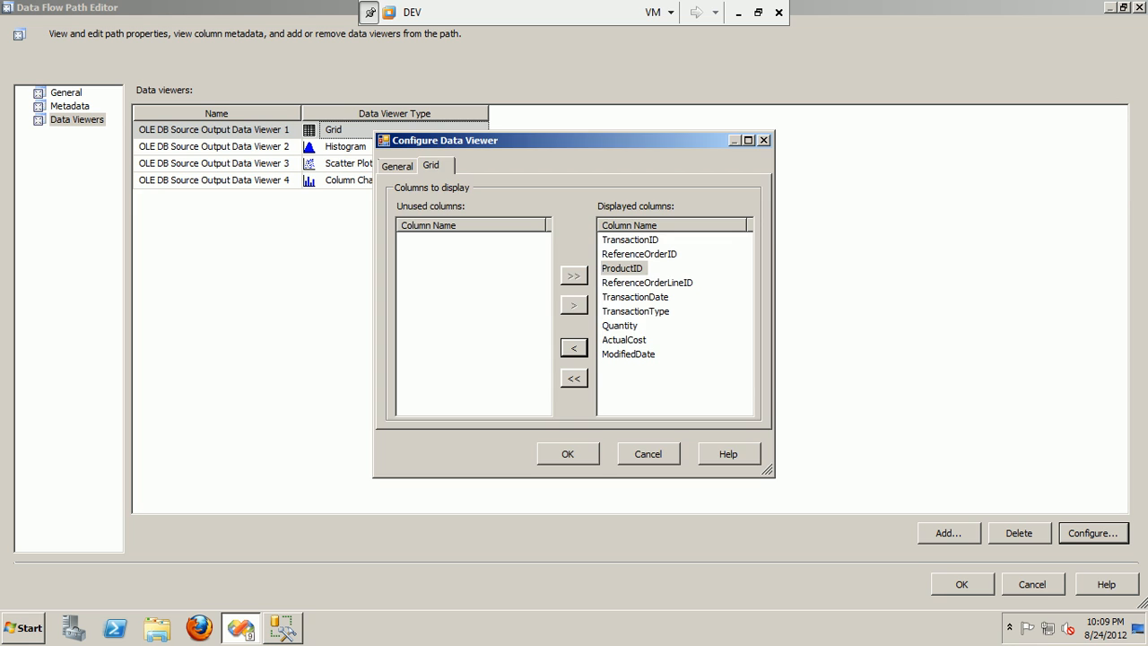
key("Escape")
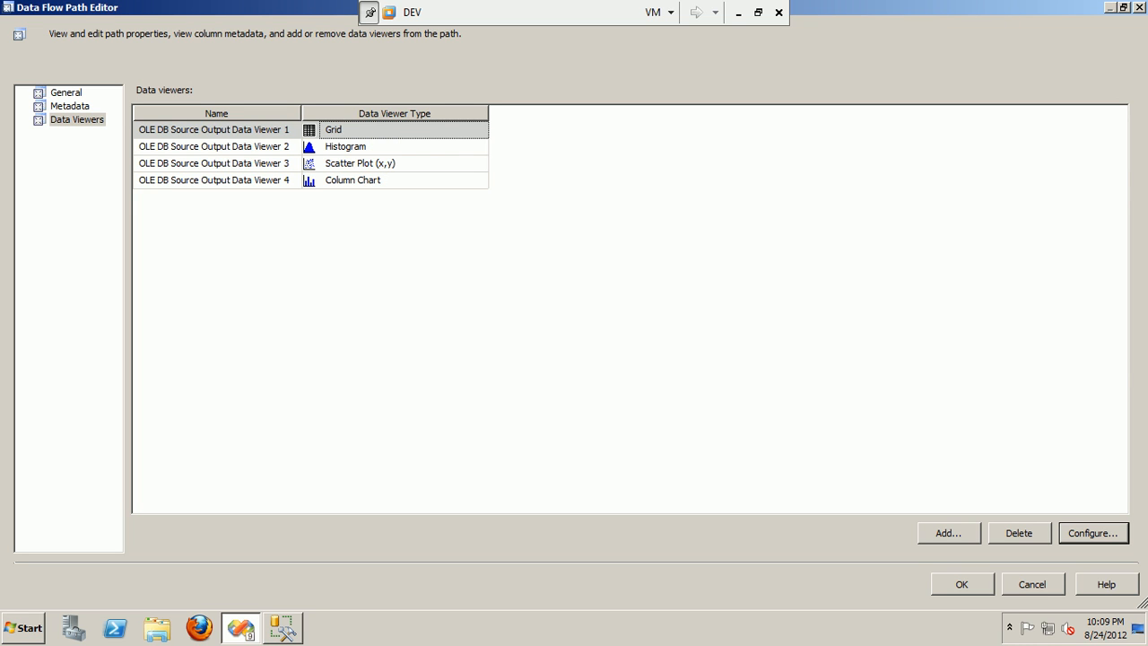
Review which column the Histogram data viewer visualizes and close its configuration.
left_click(215, 146)
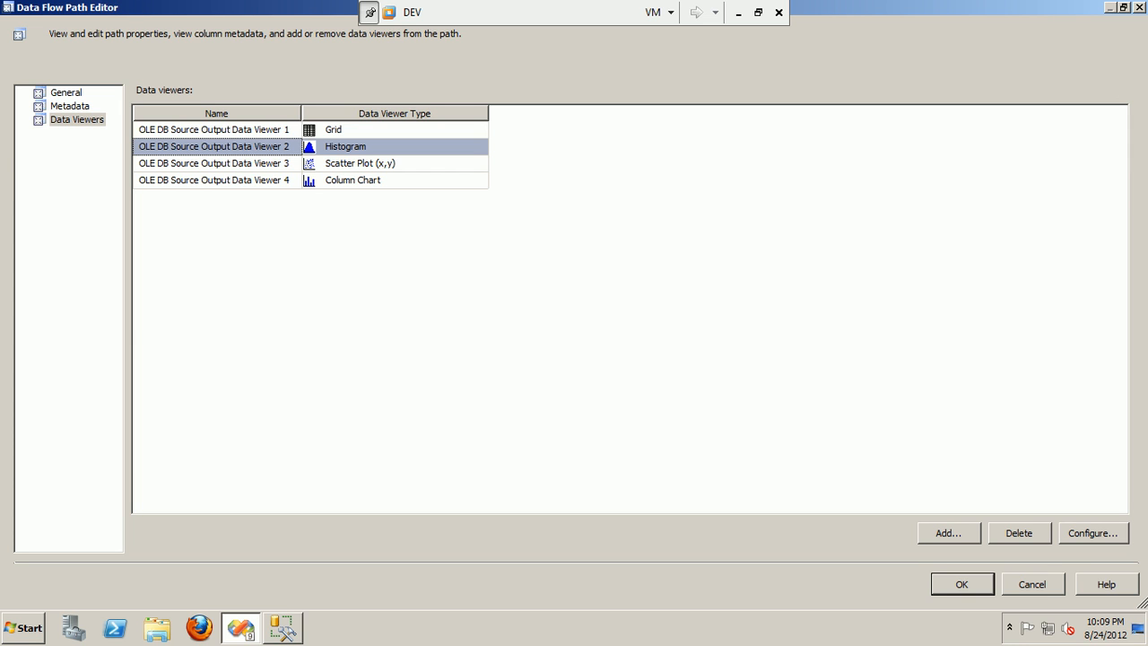
key("alt+c")
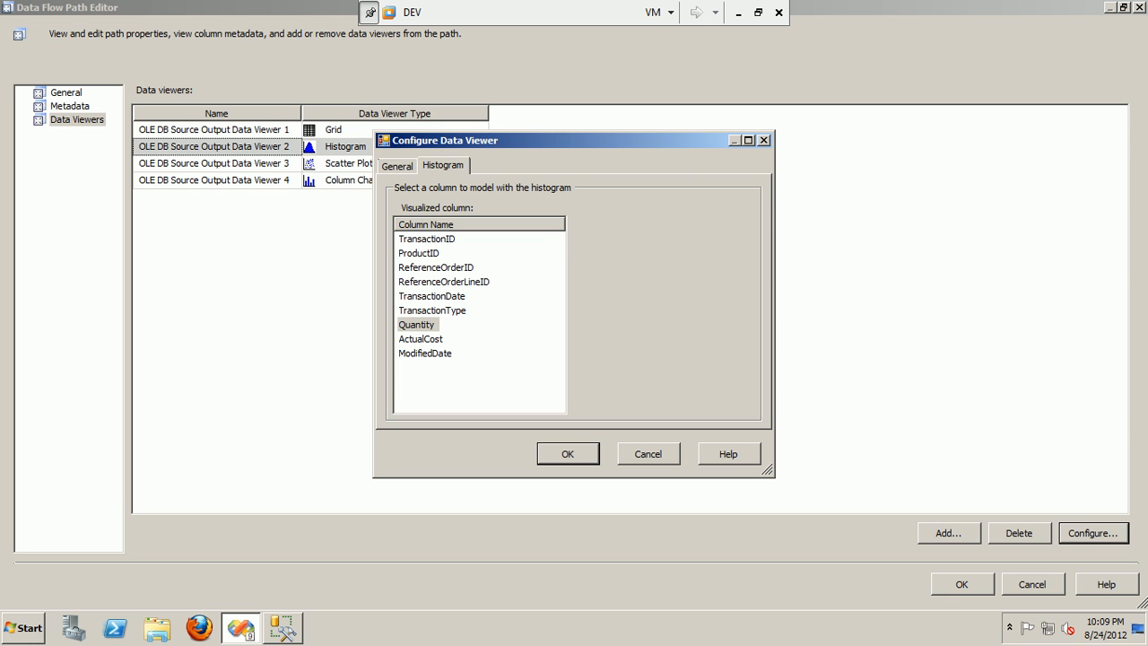
key("Tab")
key("Return")
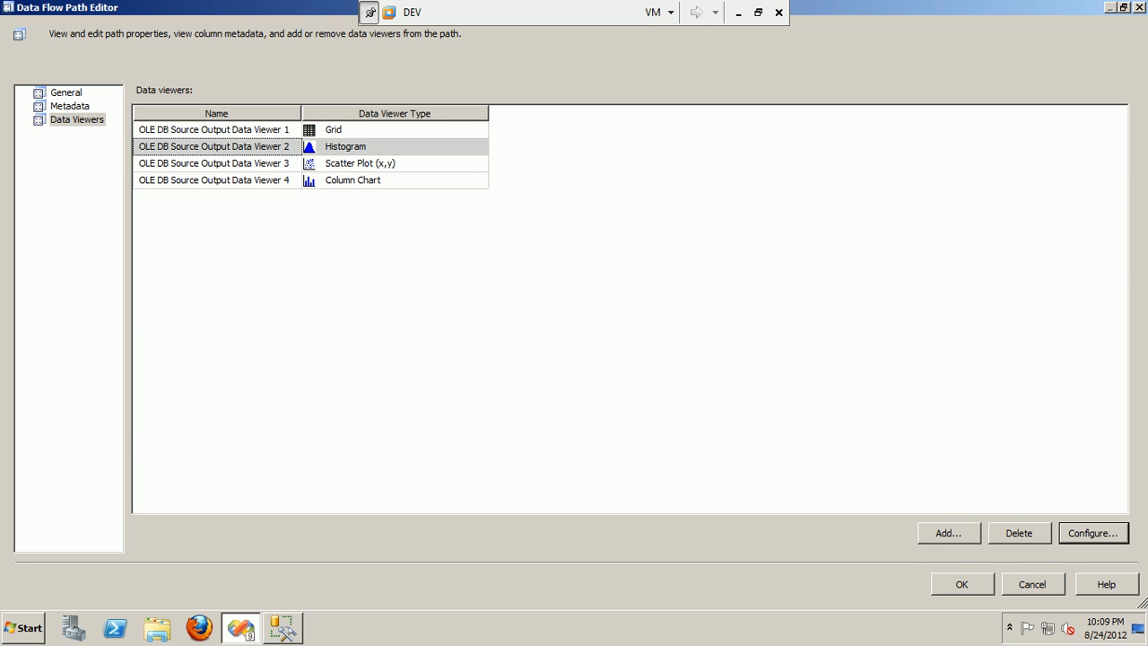
Review the X and Y axis columns of the Scatter Plot data viewer and close its configuration.
left_click(213, 164)
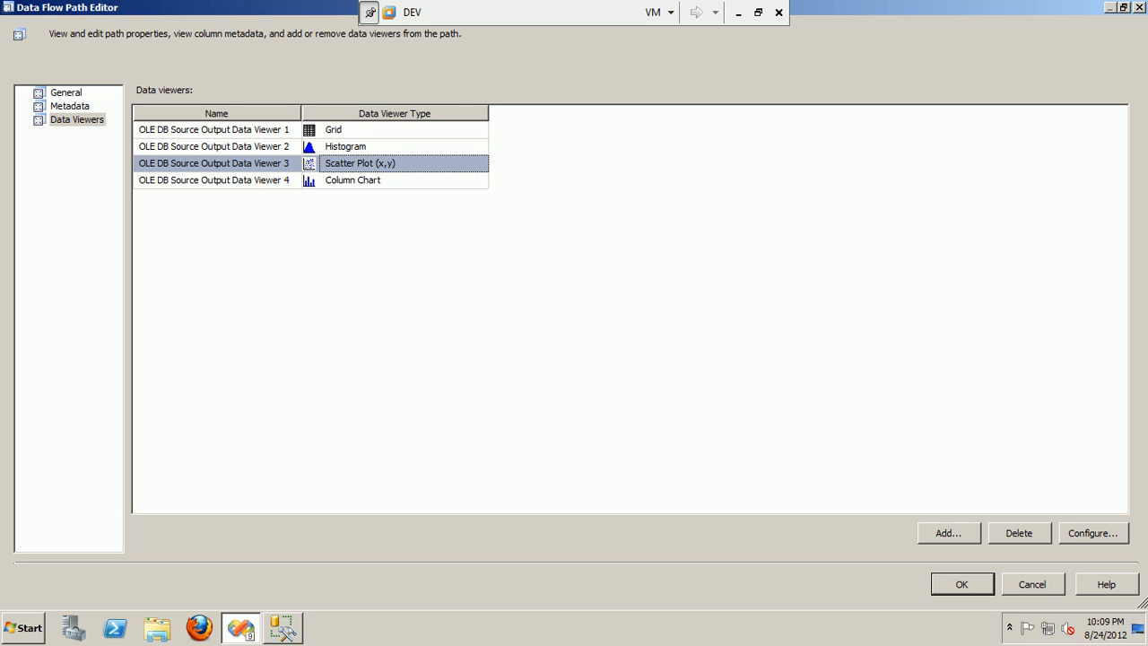
left_click(1093, 533)
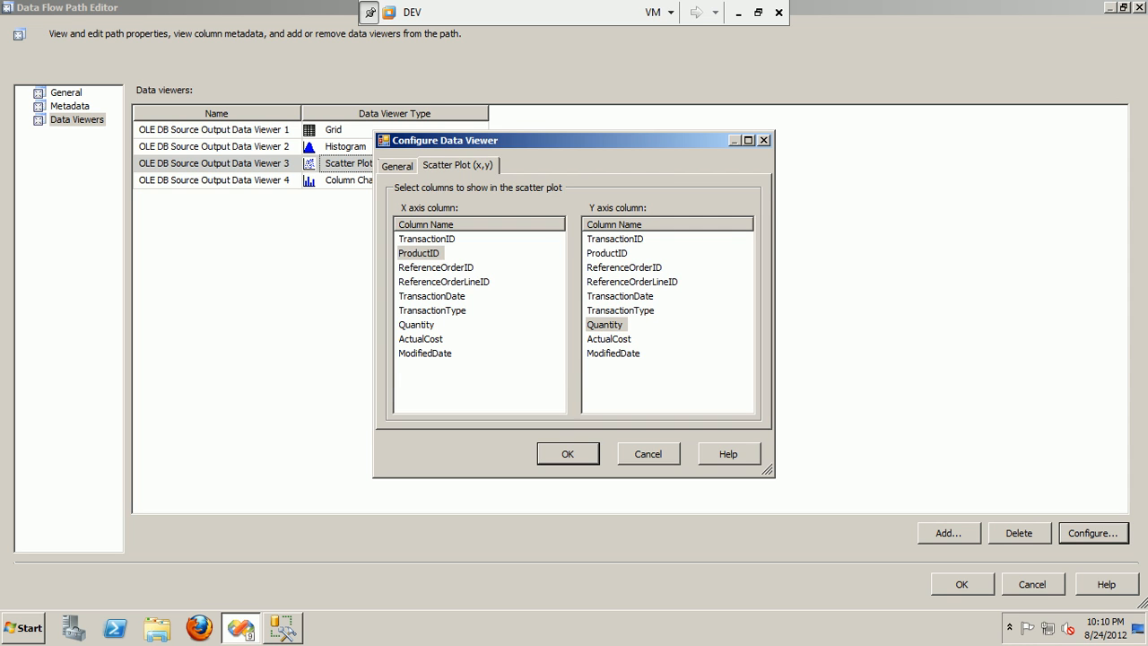
key("Tab")
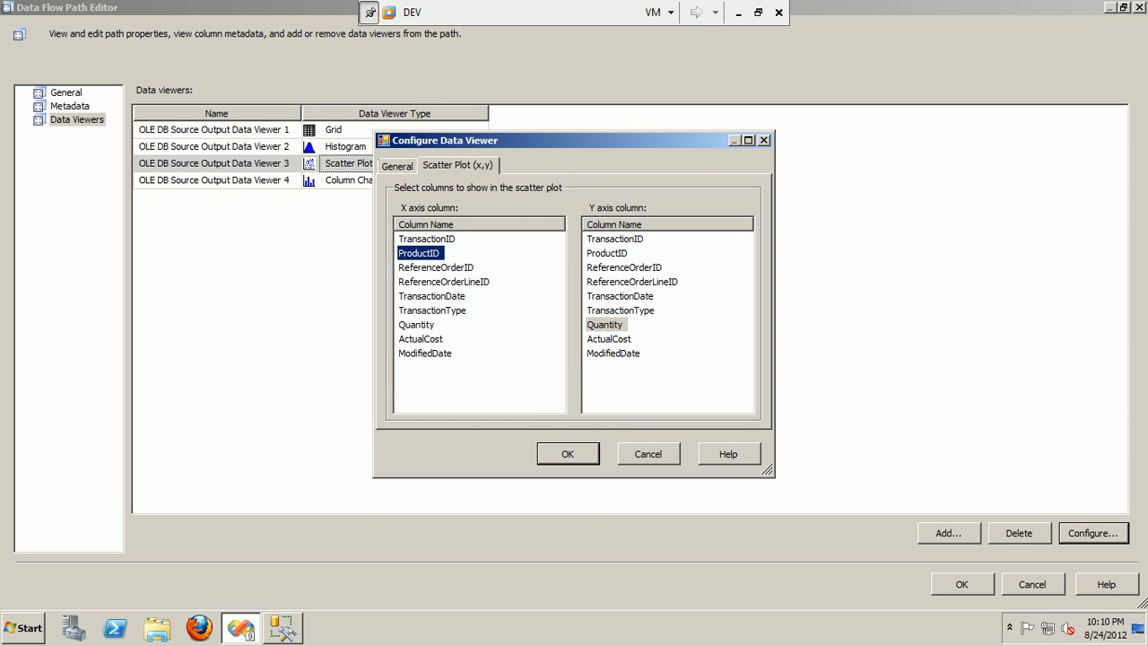
key("Tab")
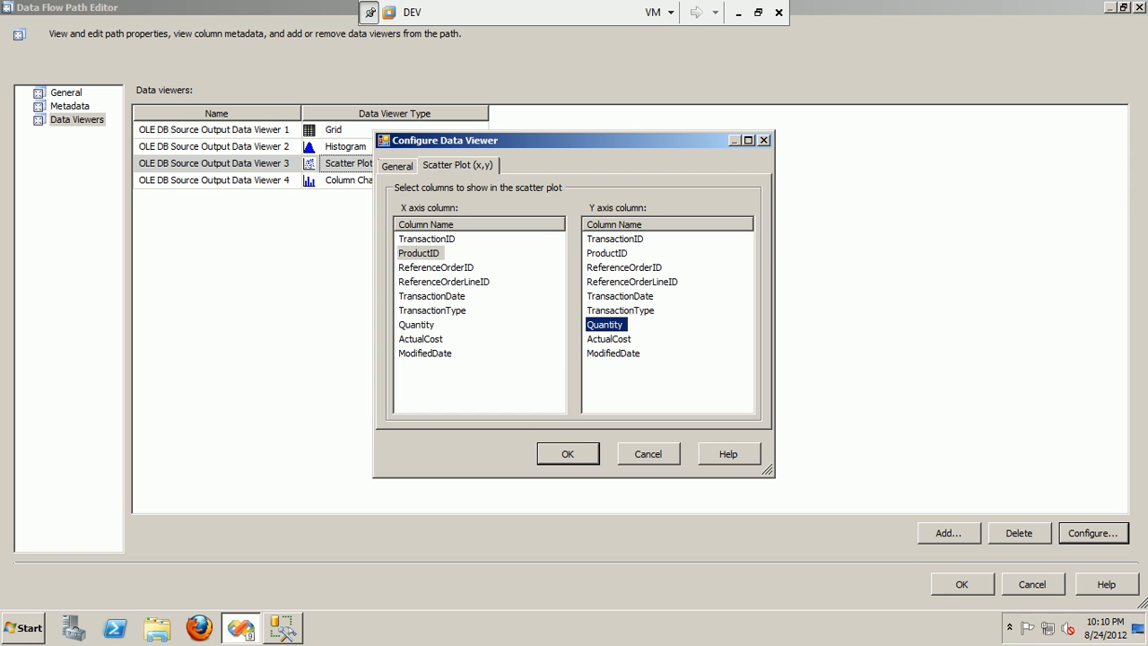
key("Return")
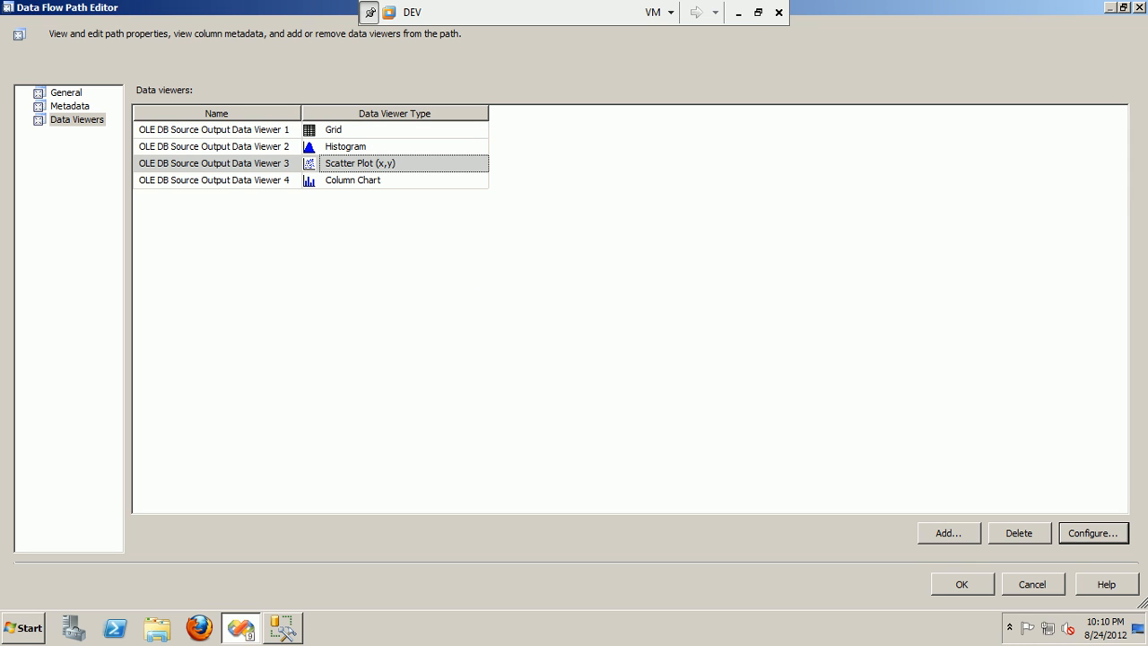
Review the Column Chart data viewer's configuration, and close both it and the path editor with the settings accepted.
left_click(215, 180)
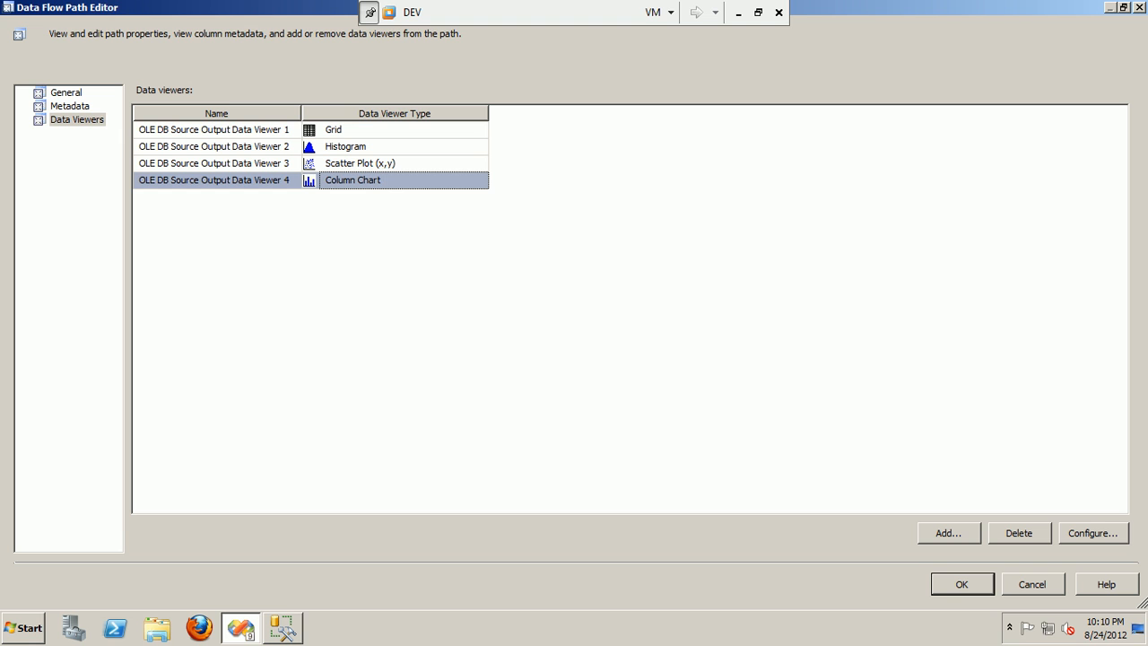
key("alt+c")
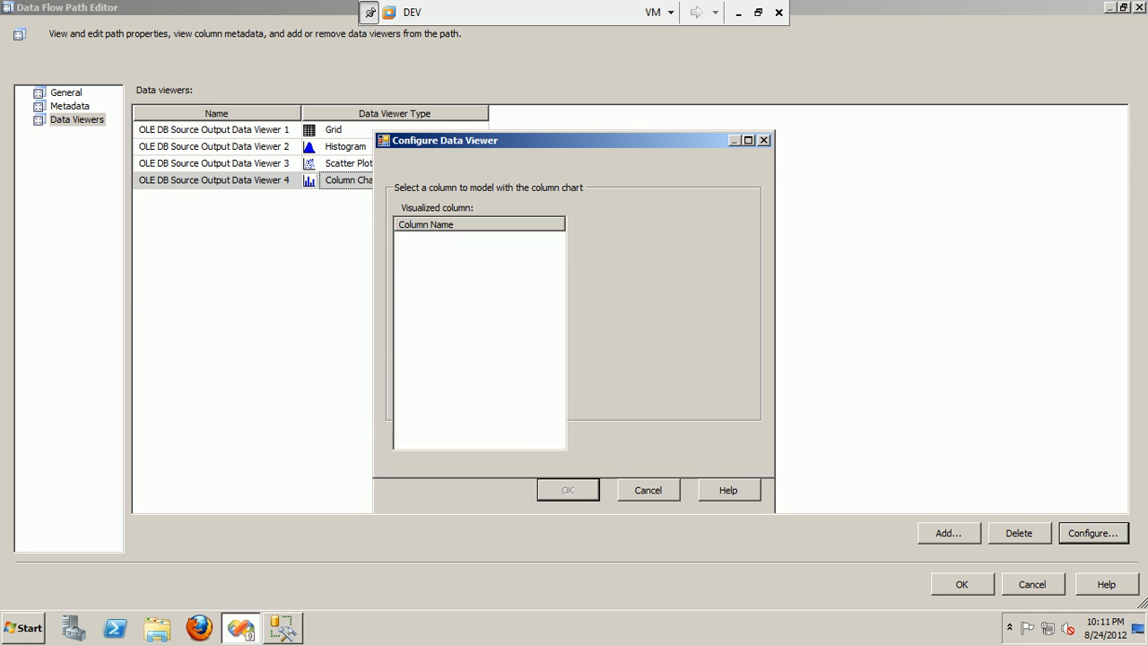
key("Return")
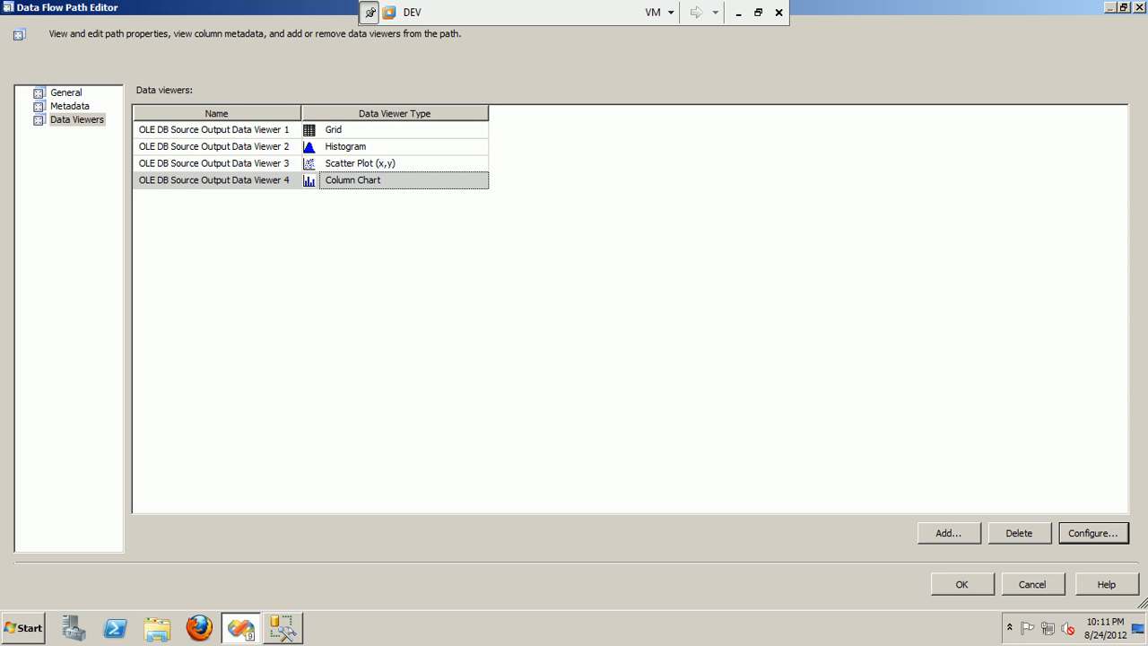
left_click(962, 584)
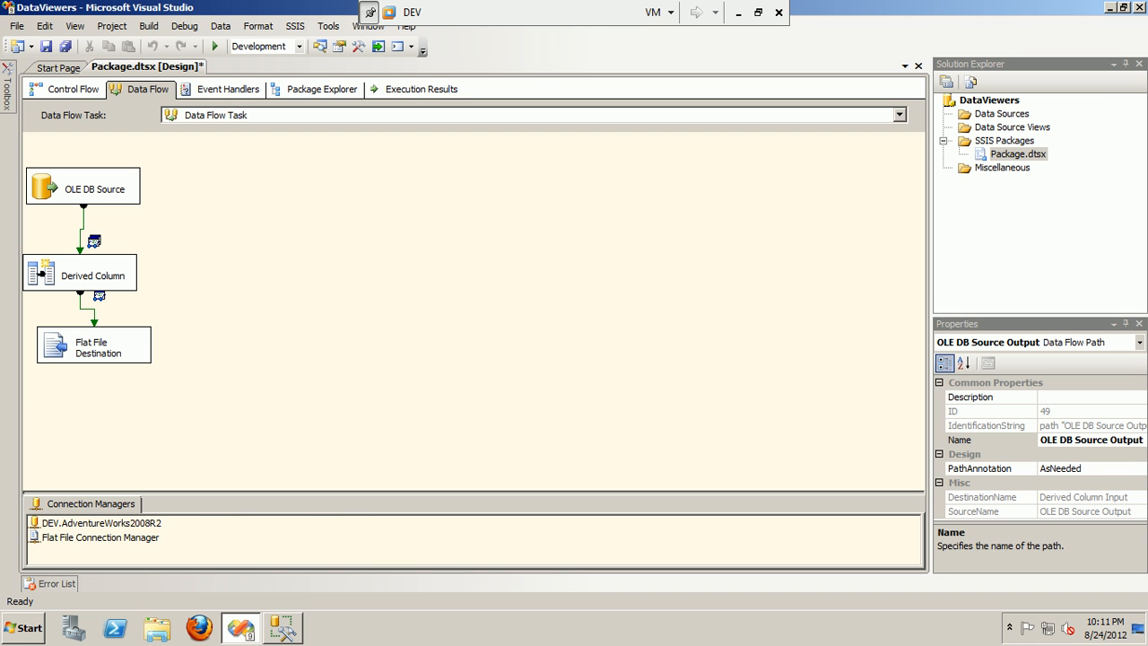
Open the Derived Column transformation for editing, review its OrderVolume expression, and close the editor.
left_click(115, 195)
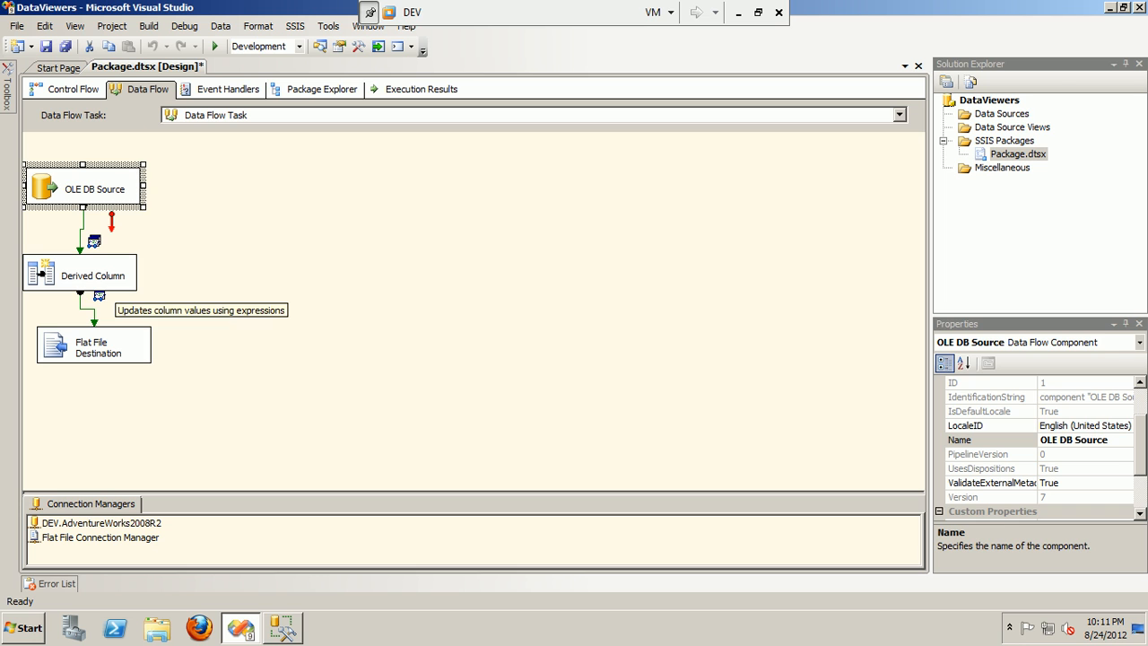
left_click(103, 287)
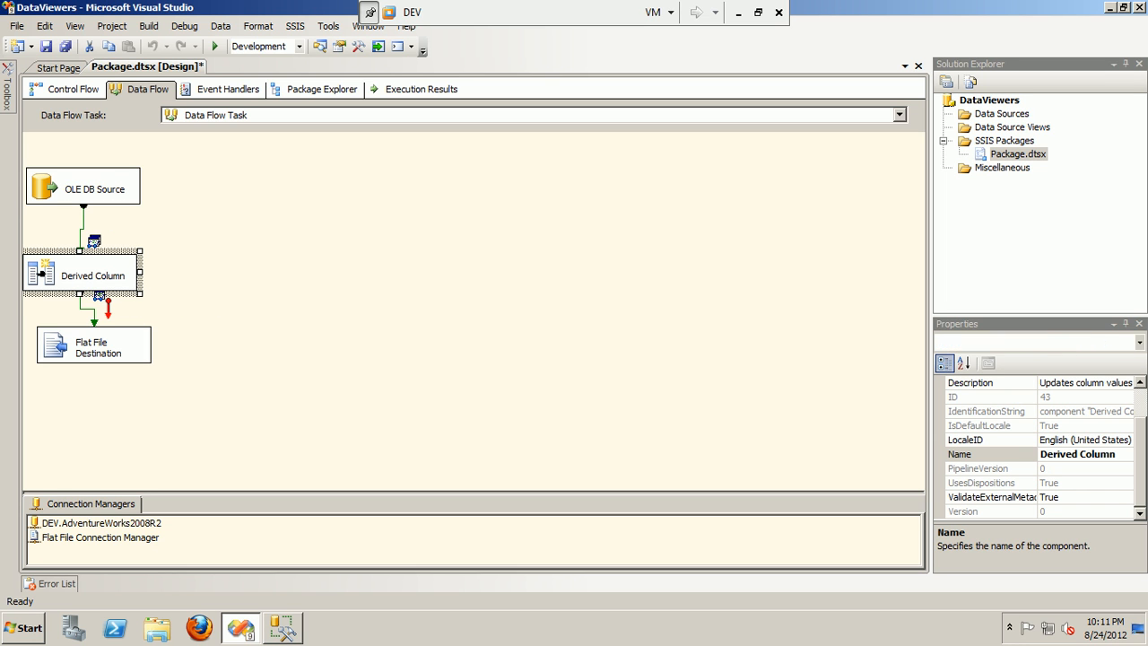
left_click(449, 314)
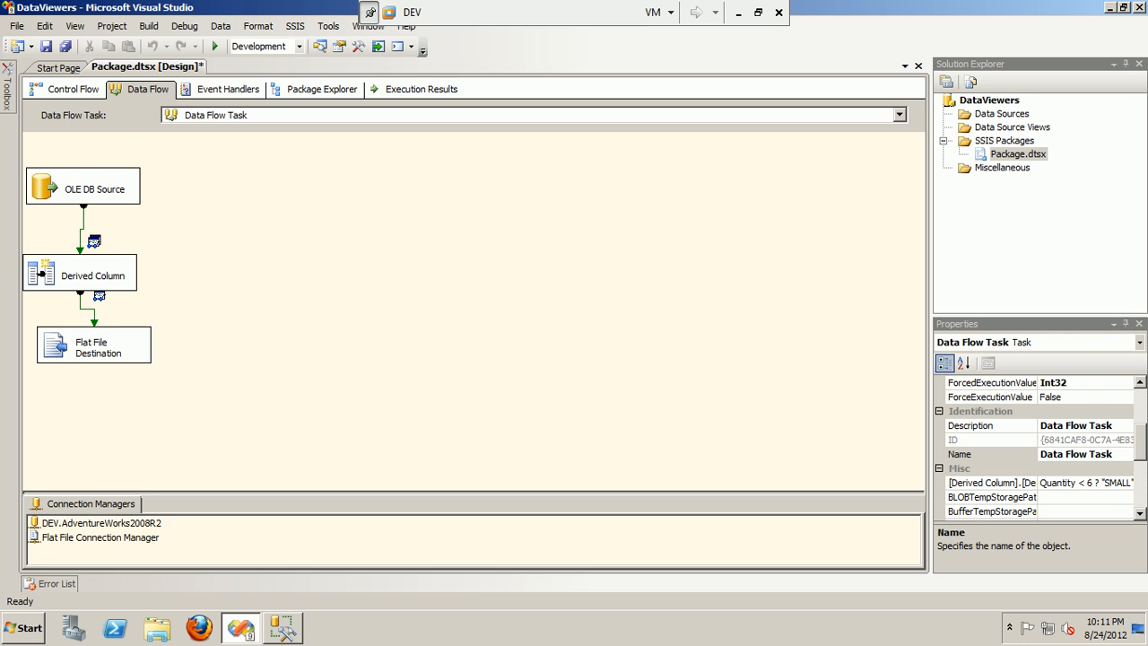
left_click(97, 285)
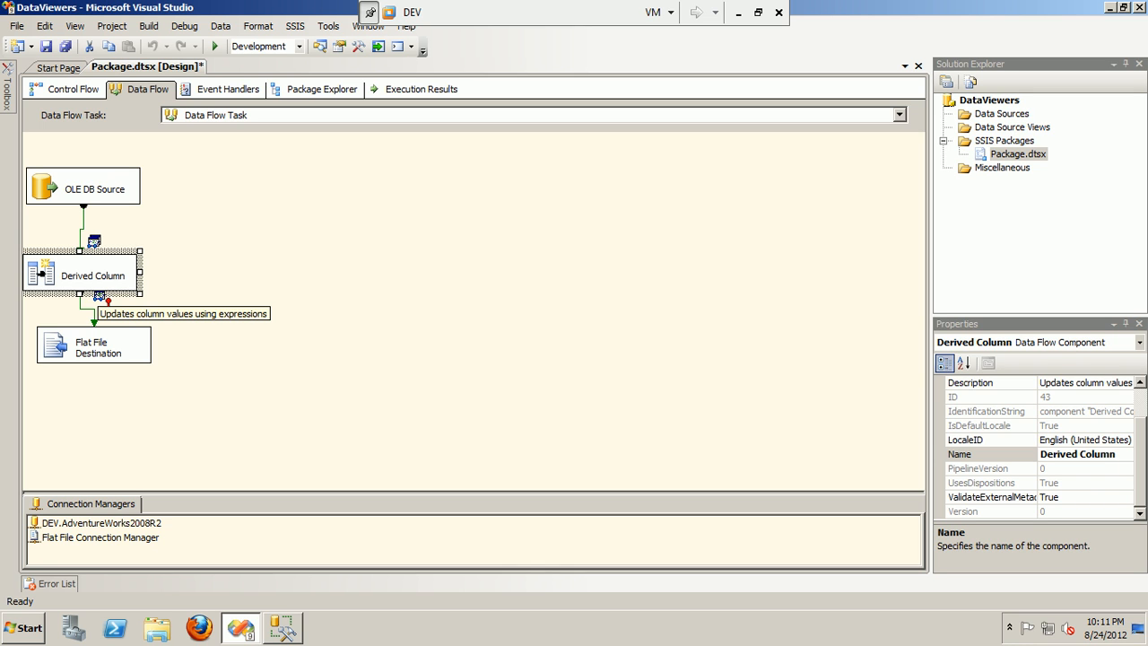
left_click(95, 275)
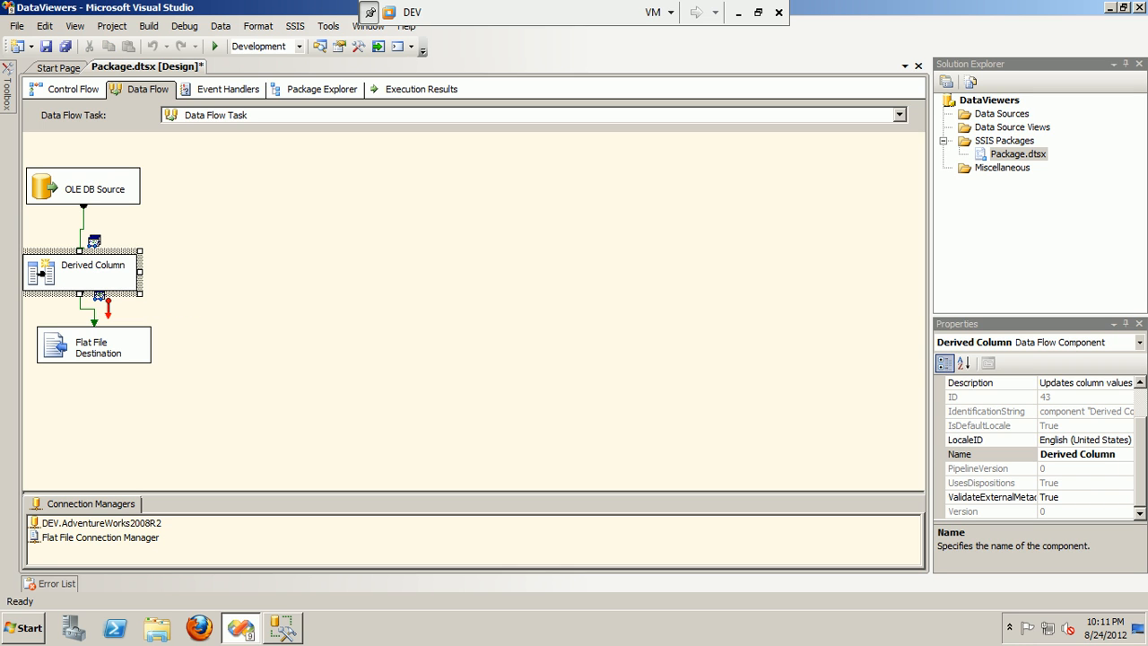
right_click(133, 282)
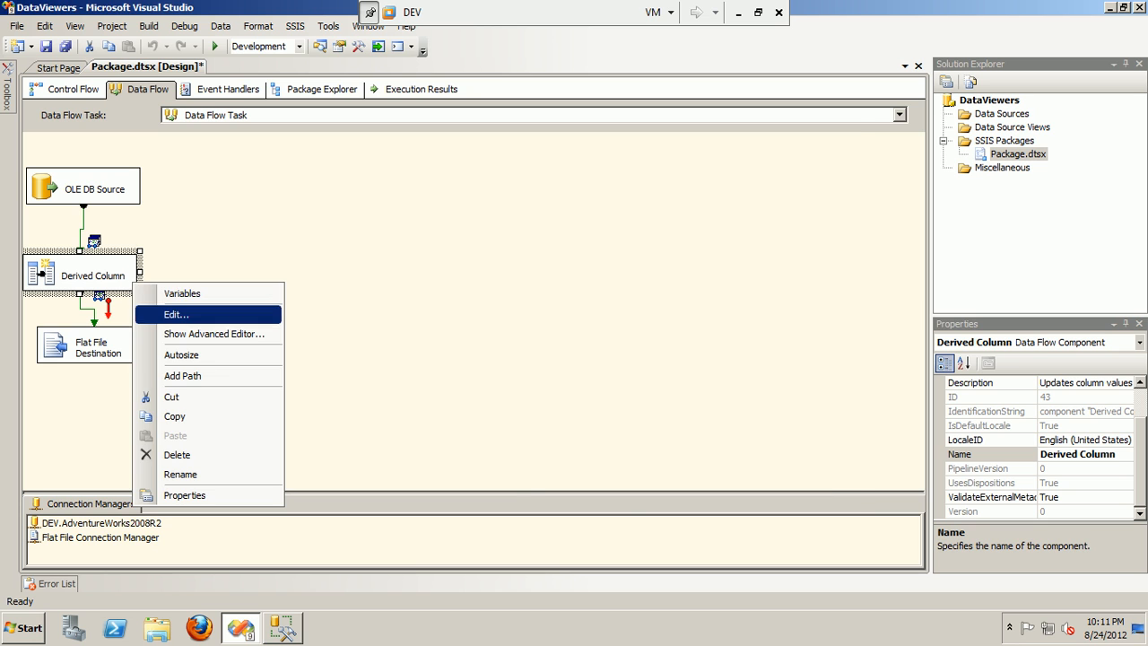
left_click(176, 314)
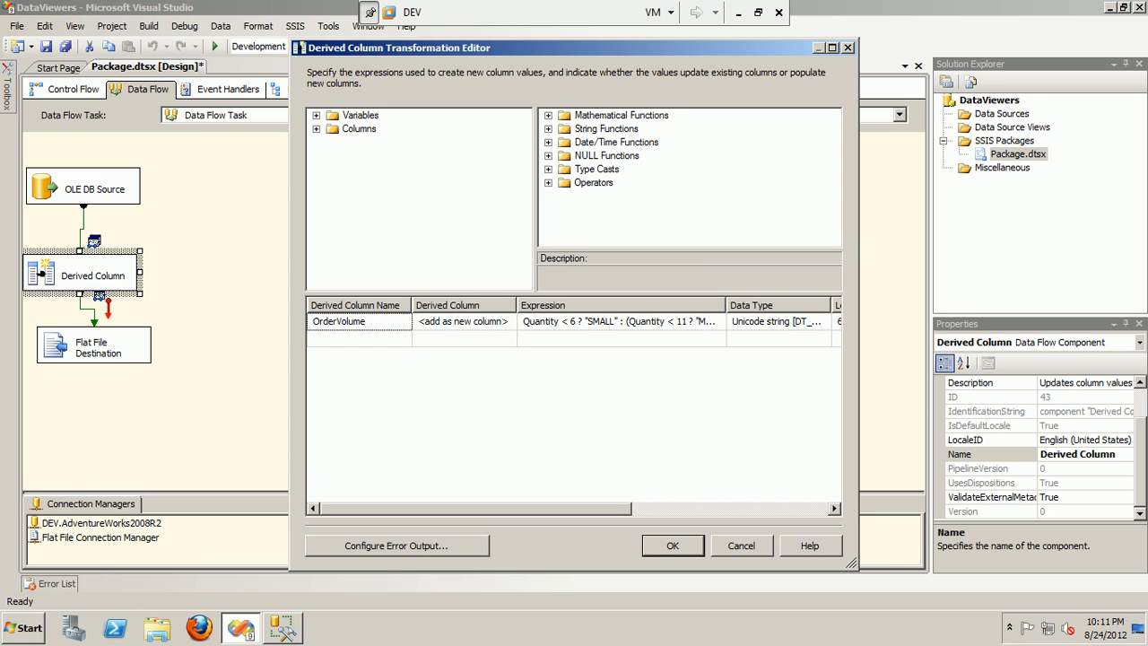
key("Return")
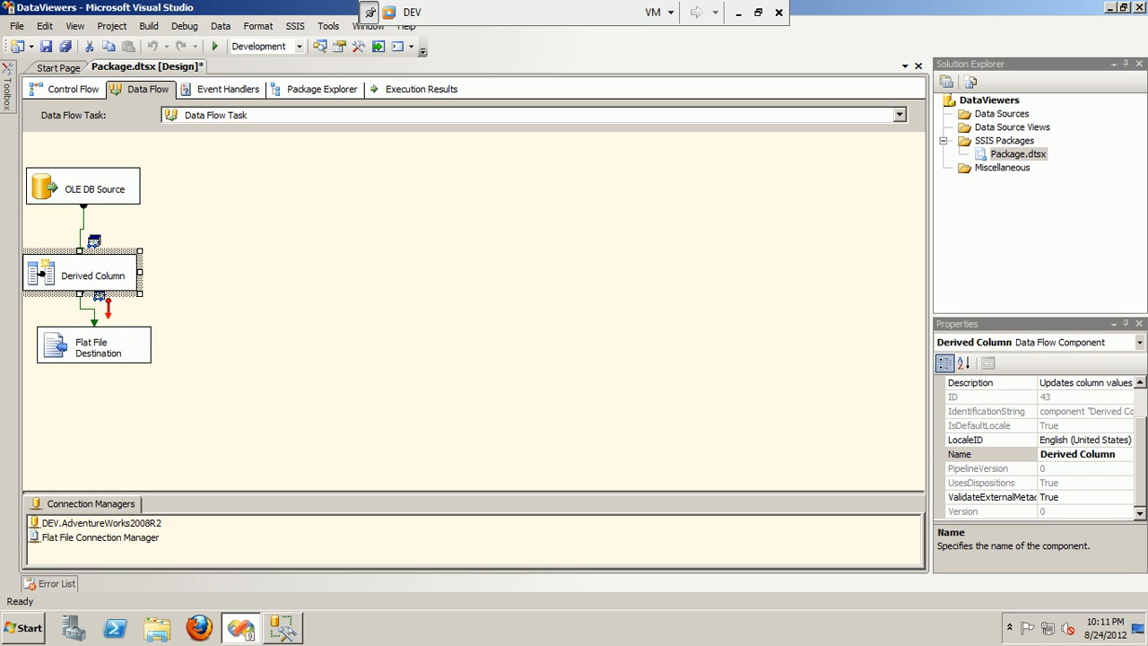
Review the displayed columns of the Grid data viewer between Derived Column and Flat File Destination, and accept the viewer and path settings.
left_click(305, 301)
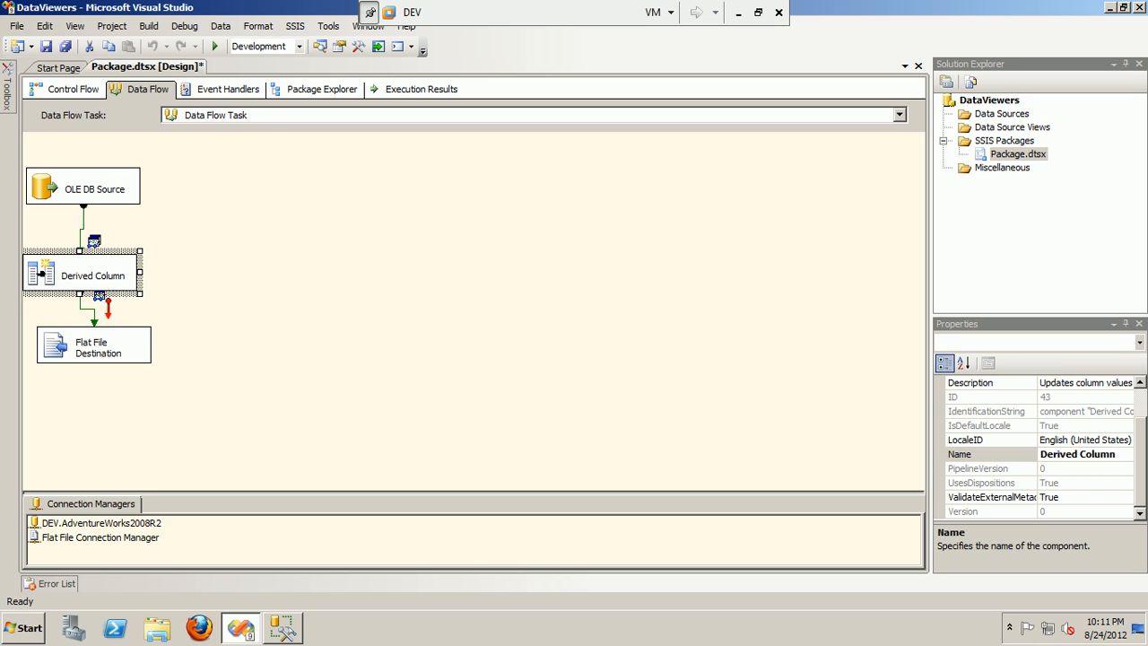
right_click(82, 305)
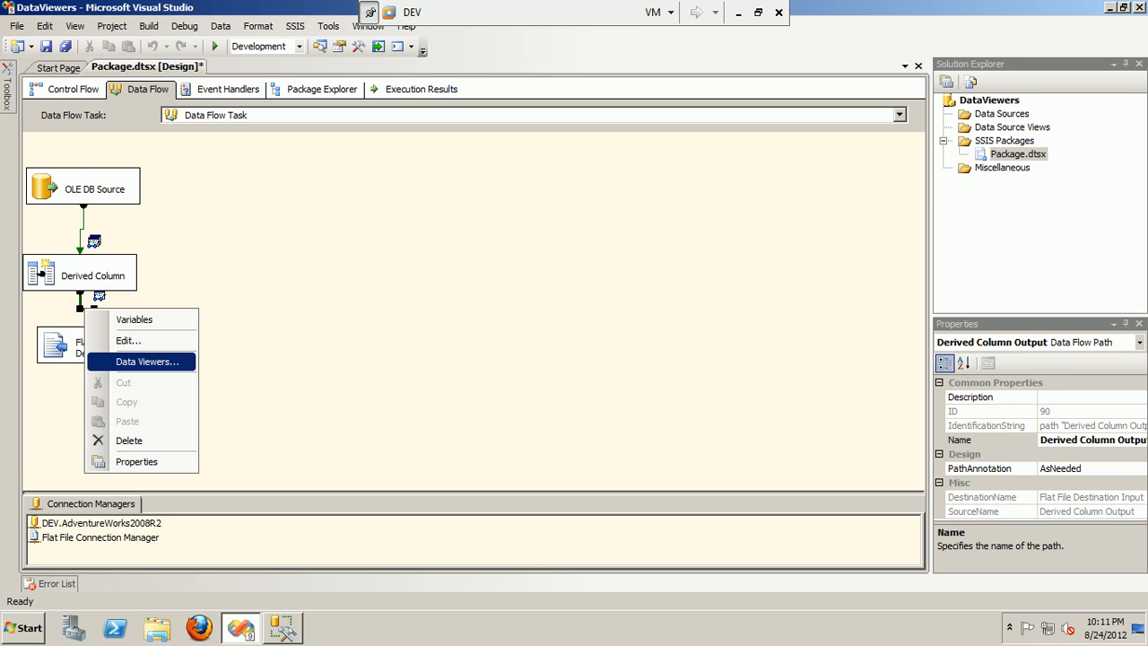
left_click(147, 361)
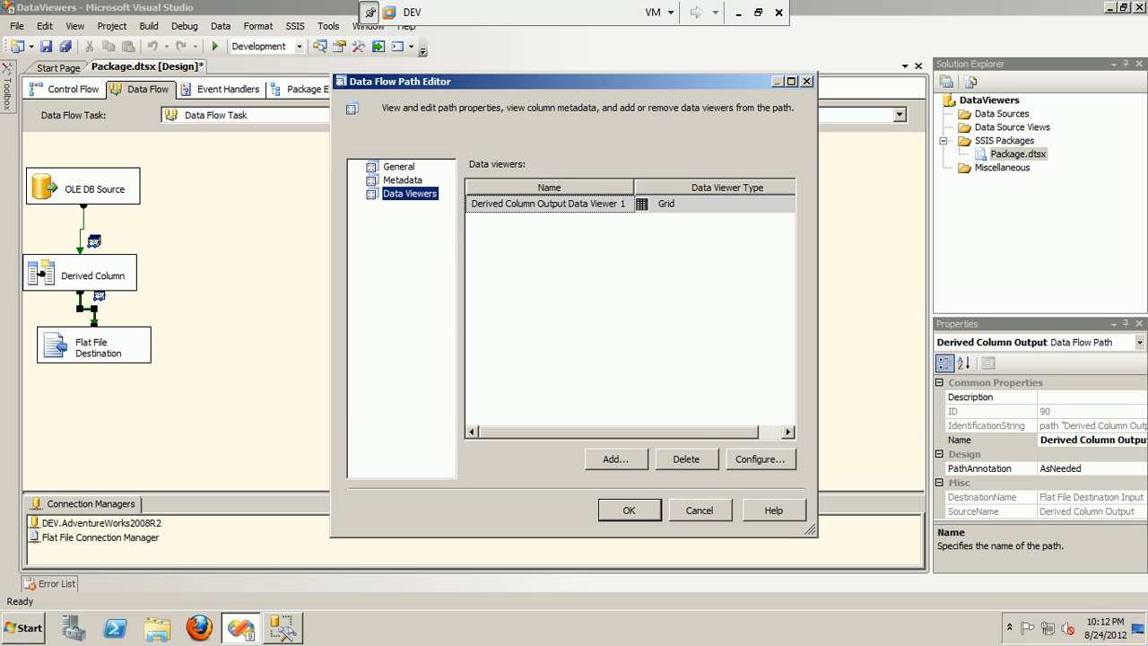
left_click(700, 203)
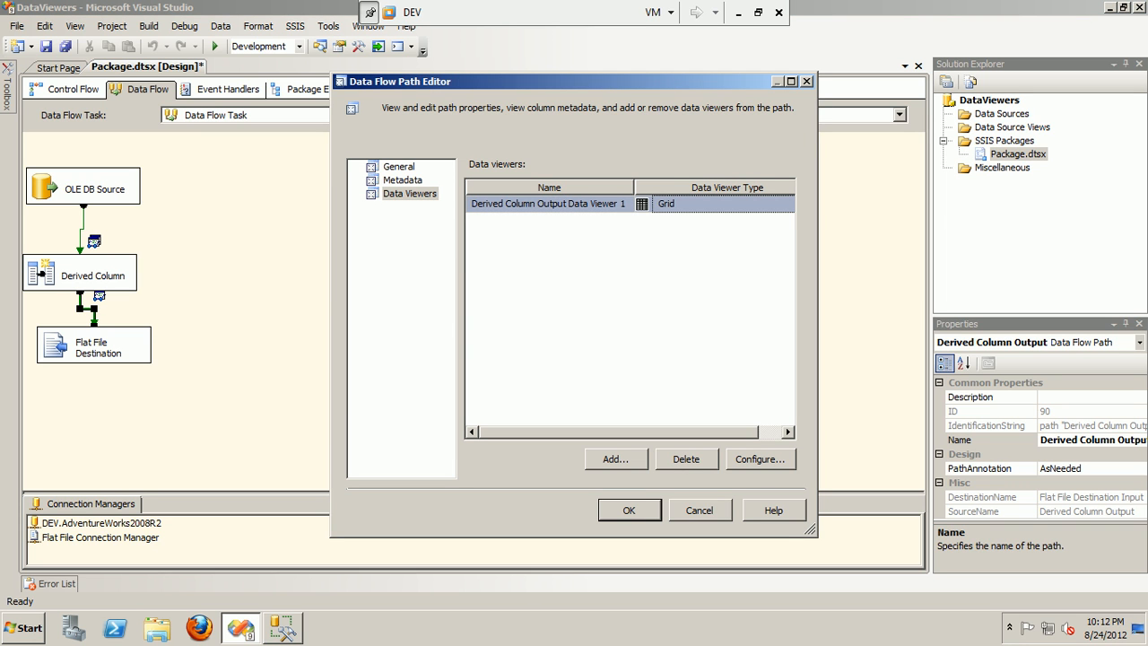
left_click(760, 459)
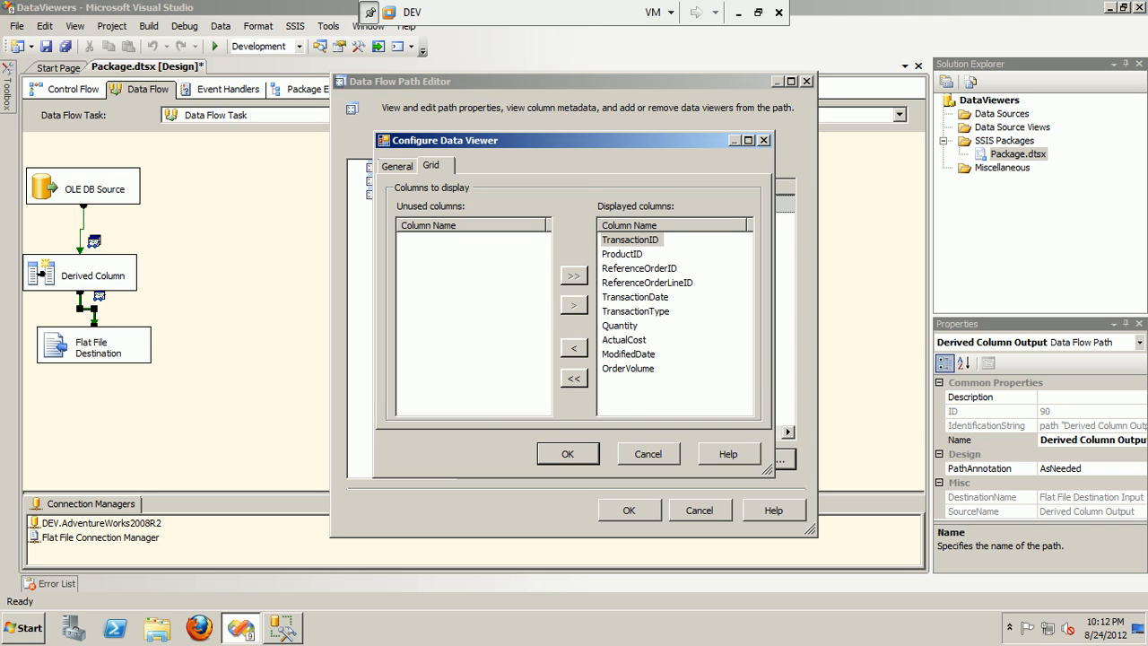
left_click(628, 369)
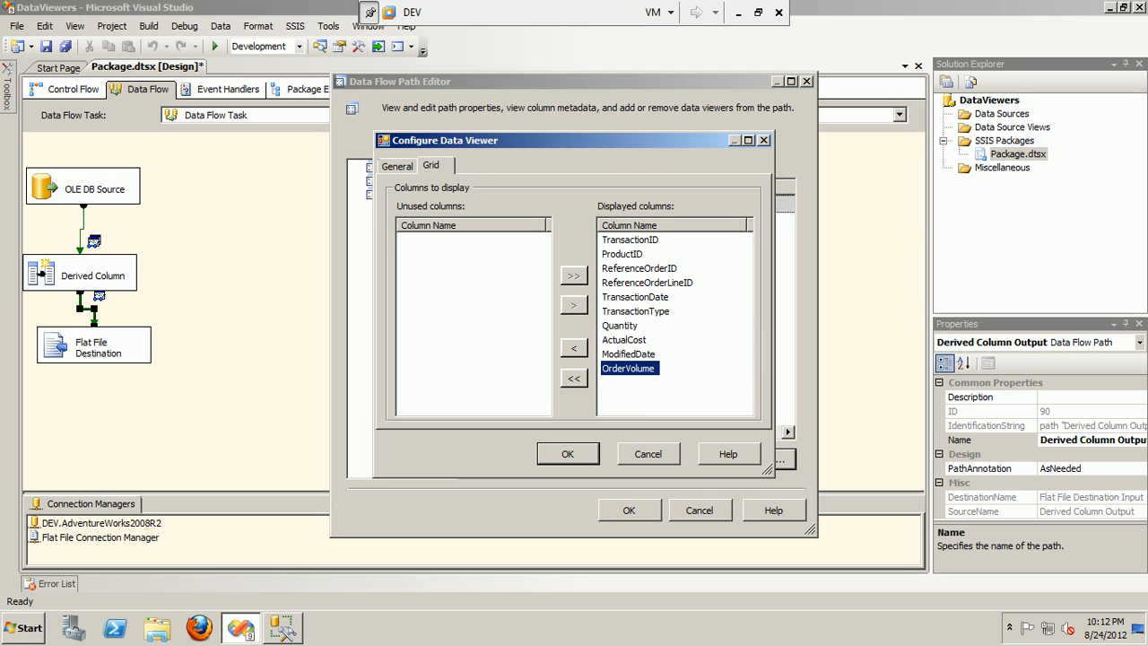
left_click(620, 326)
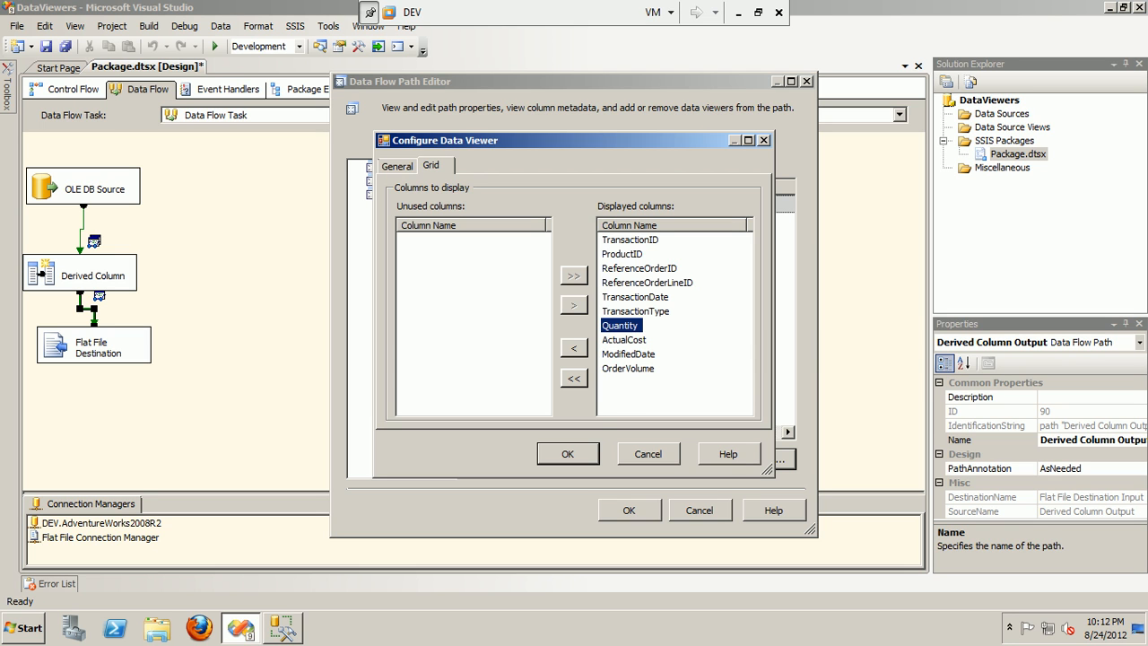
key("Return")
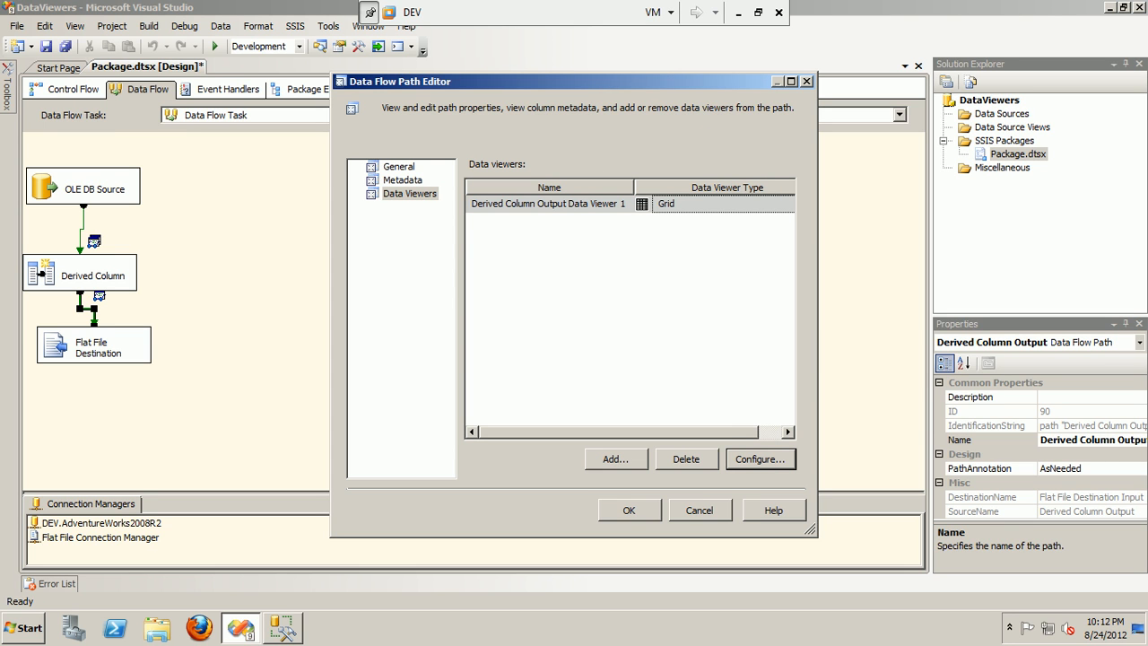
key("Return")
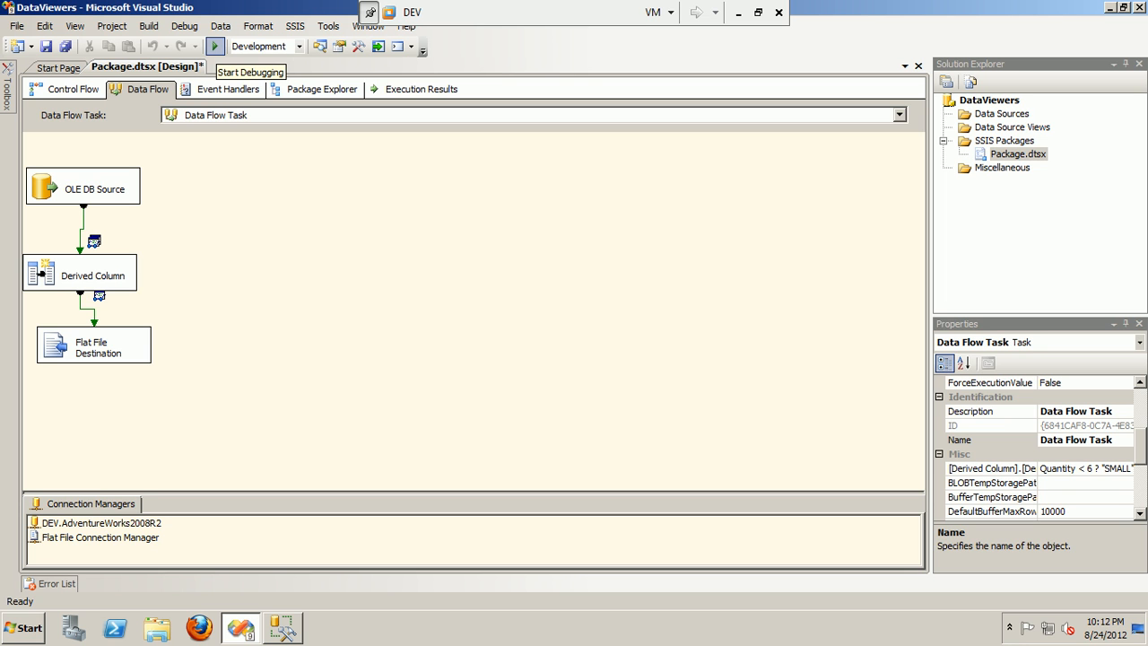
Start debugging the package, and inspect and close the scatter plot, histogram and grid data viewers of the OLE DB Source output.
left_click(216, 47)
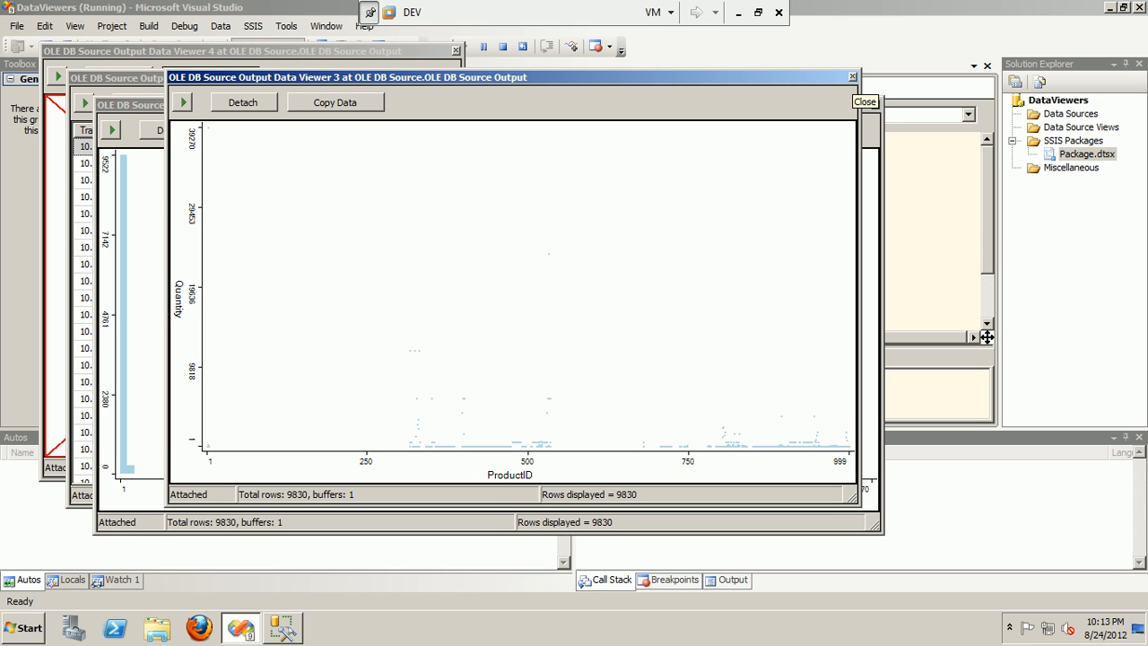
left_click(852, 77)
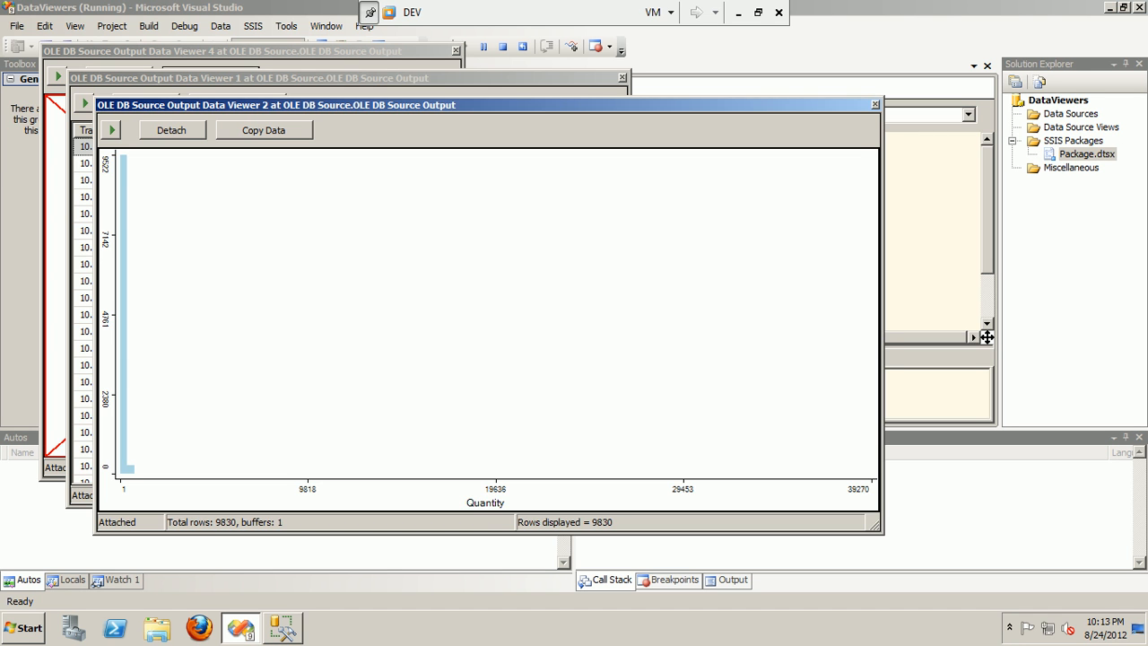
key("alt+F4")
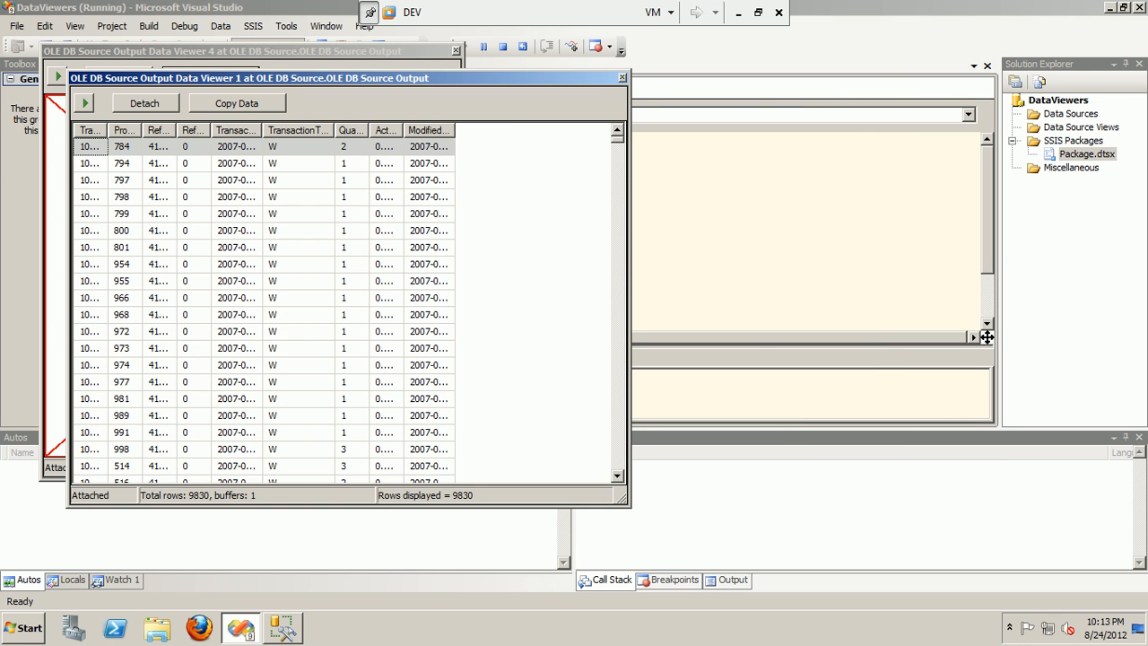
left_click_drag(179, 78, 359, 99)
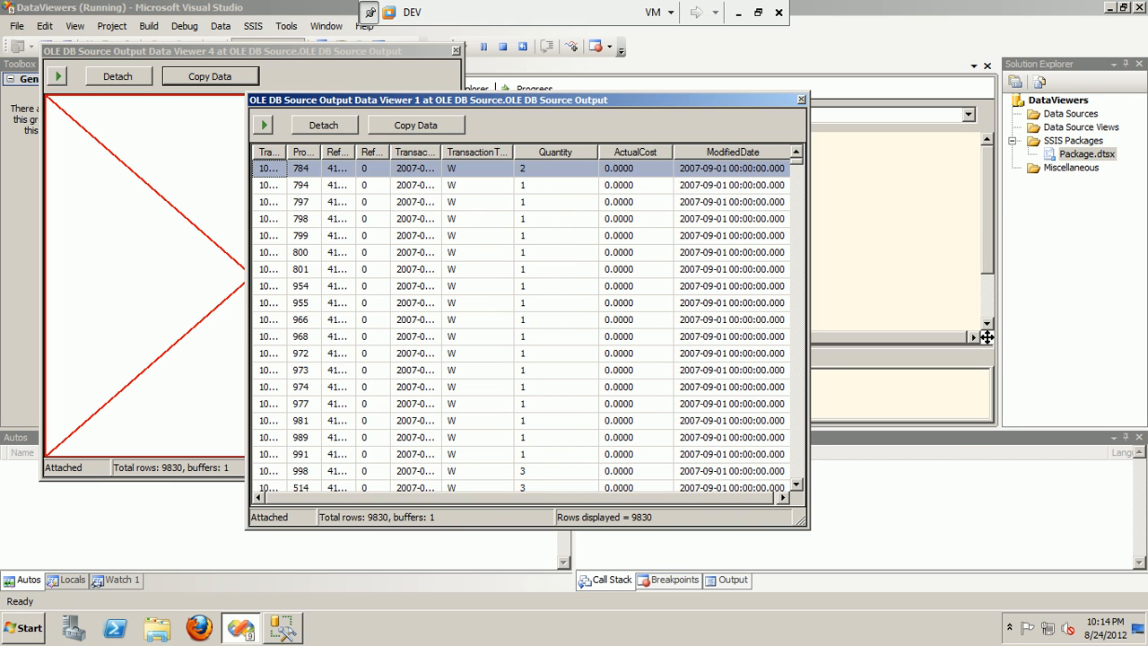
key("alt+F4")
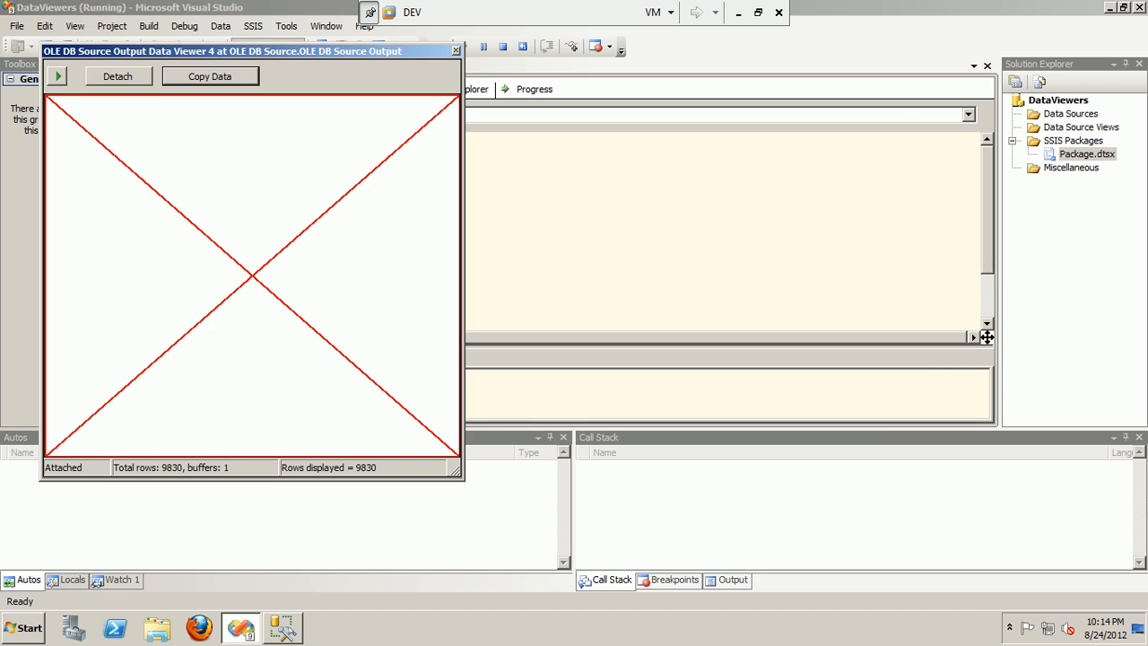
Release the data to the Derived Column output viewer, compare Quantity with OrderVolume across its rows, and close the viewer.
key("Return")
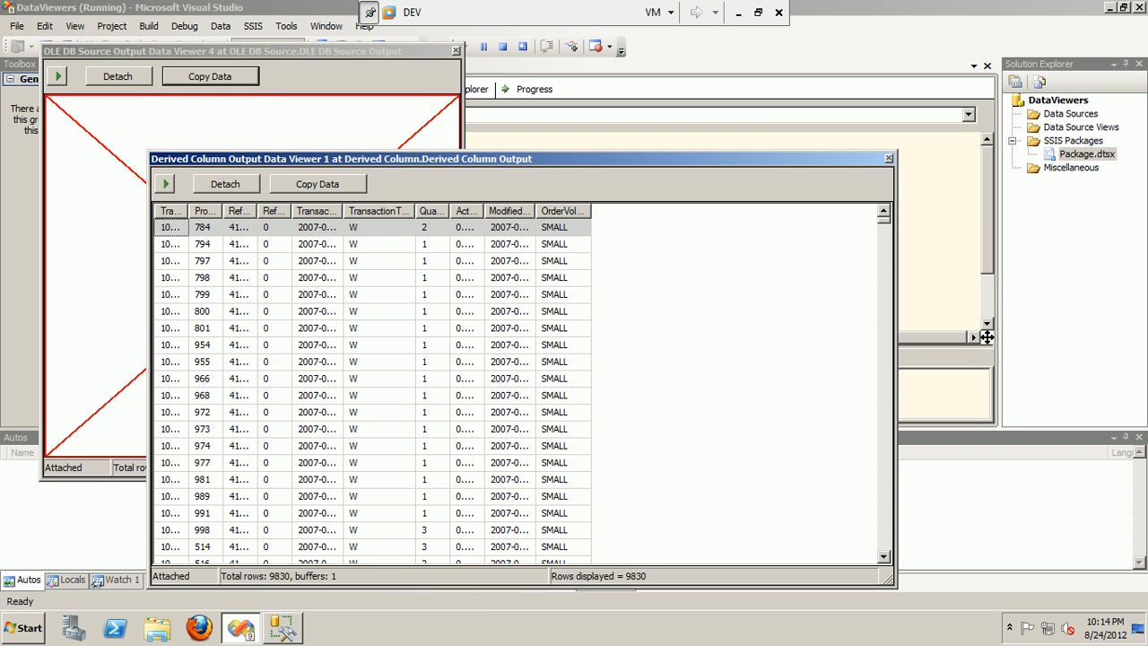
key("End")
key("Down")
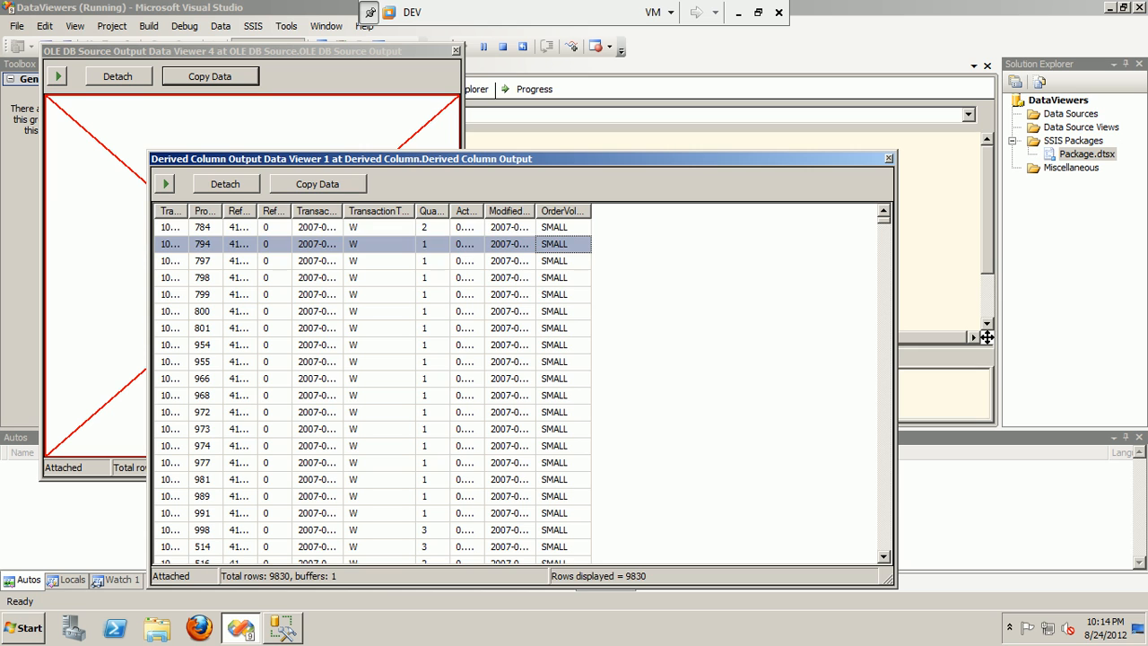
key("Up")
key("Left")
key("Left")
key("Left")
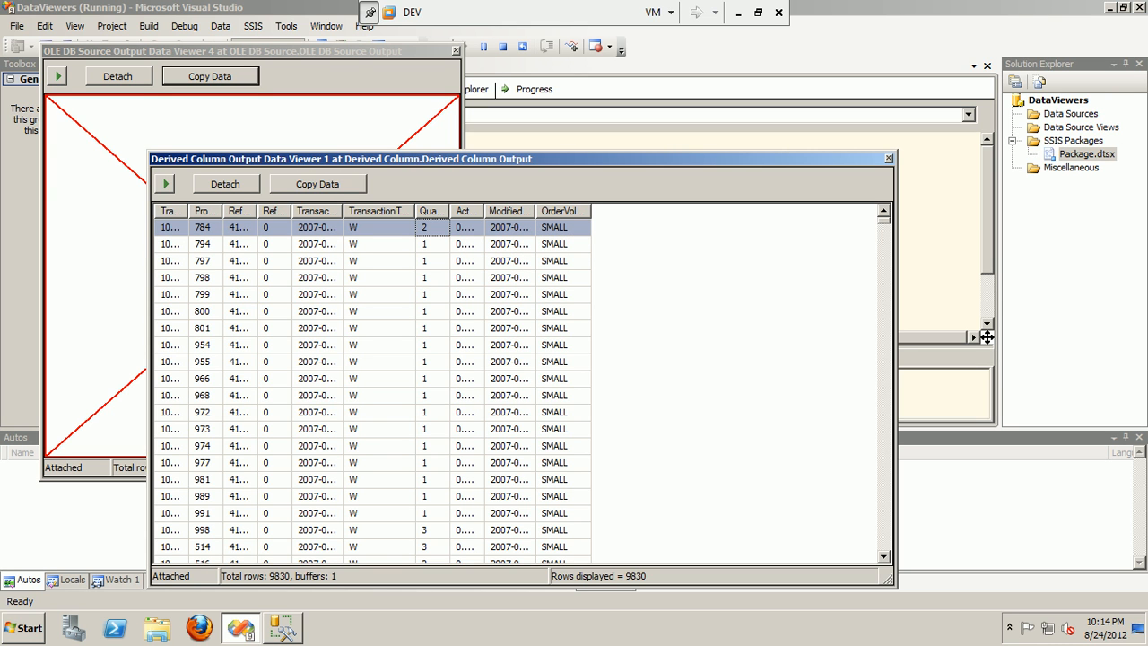
scroll(987, 337, "down", 10)
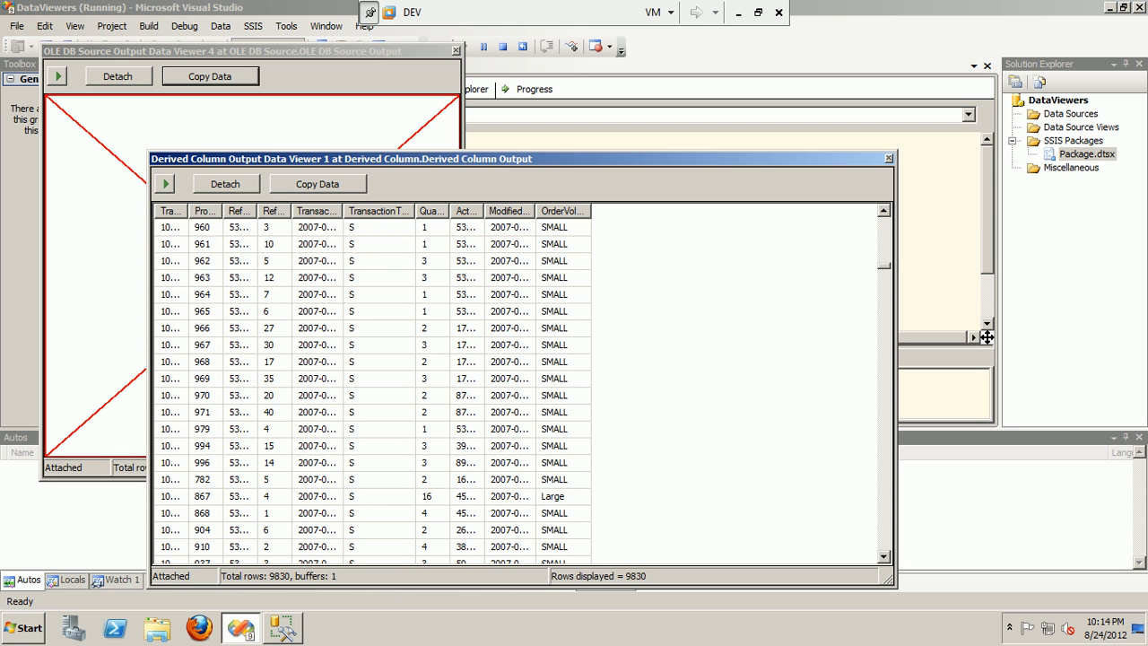
scroll(987, 337, "down", 10)
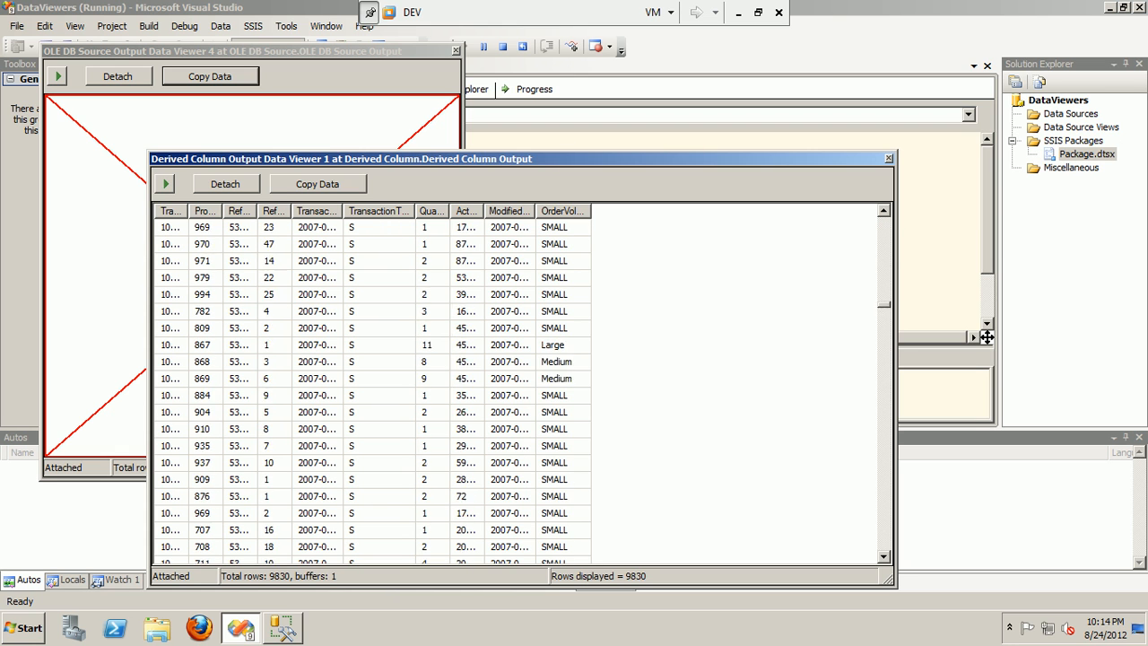
scroll(987, 336, "down", 10)
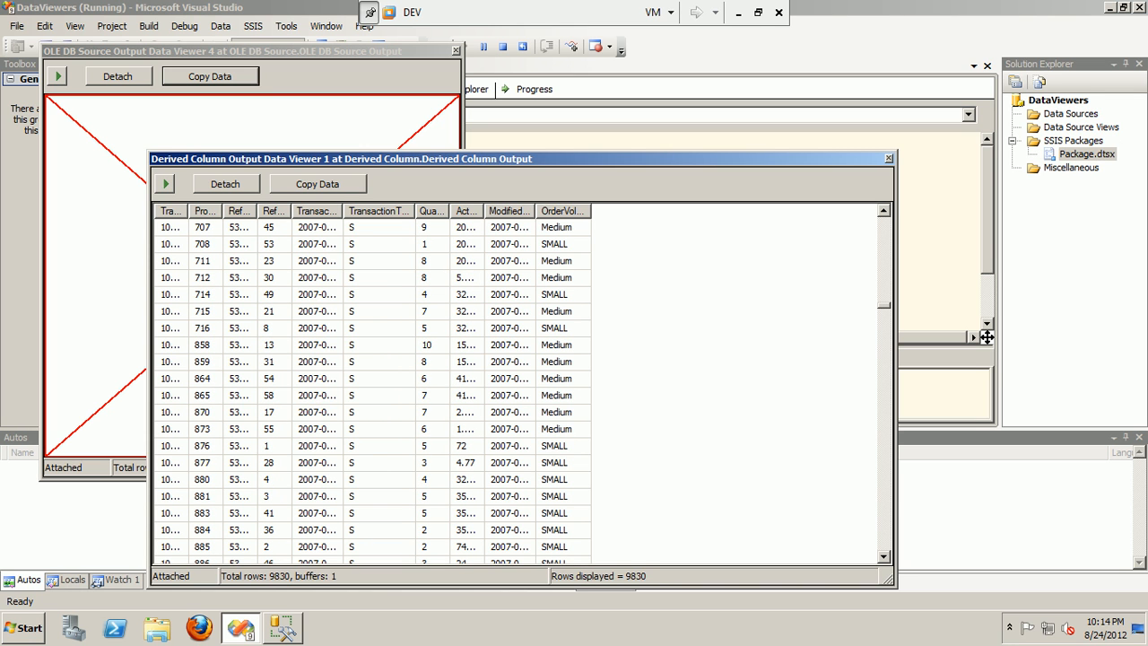
left_click(431, 344)
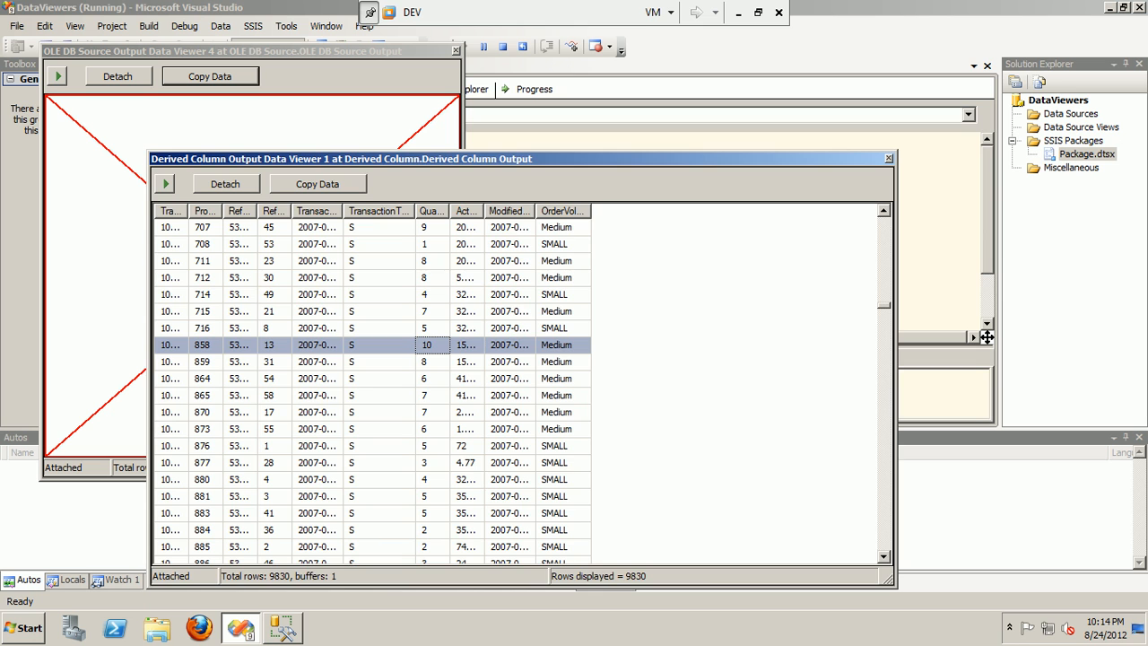
left_click(888, 158)
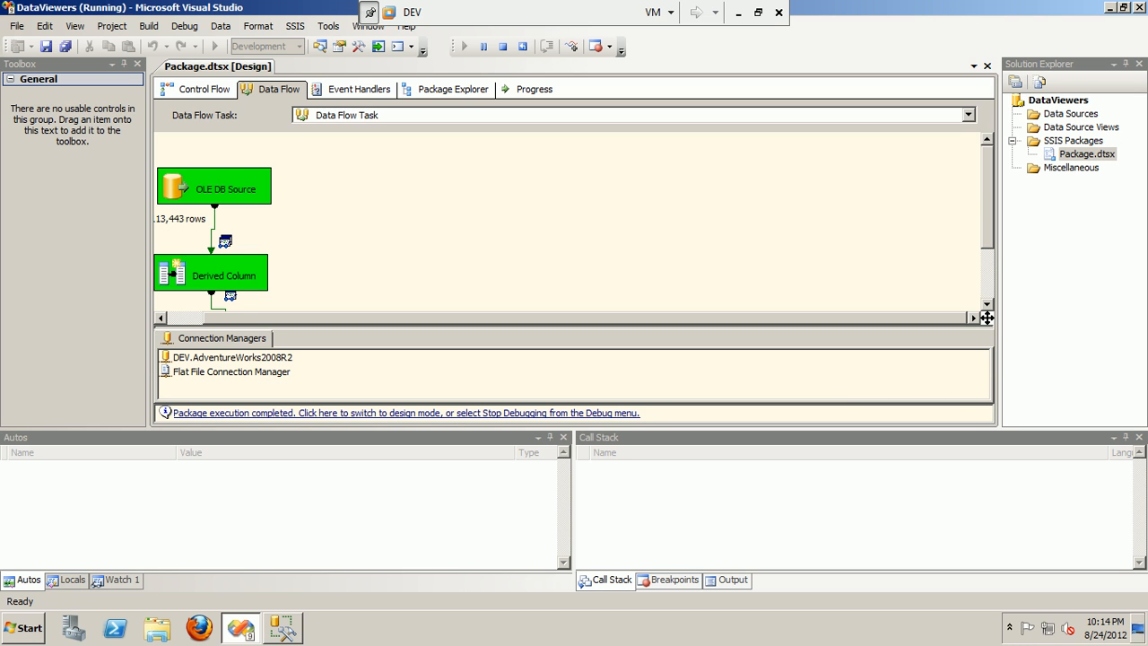
Open PumpOutput.txt from the desktop in Notepad, maximize it, and examine the OrderVolume values written to its first rows.
left_click(1139, 628)
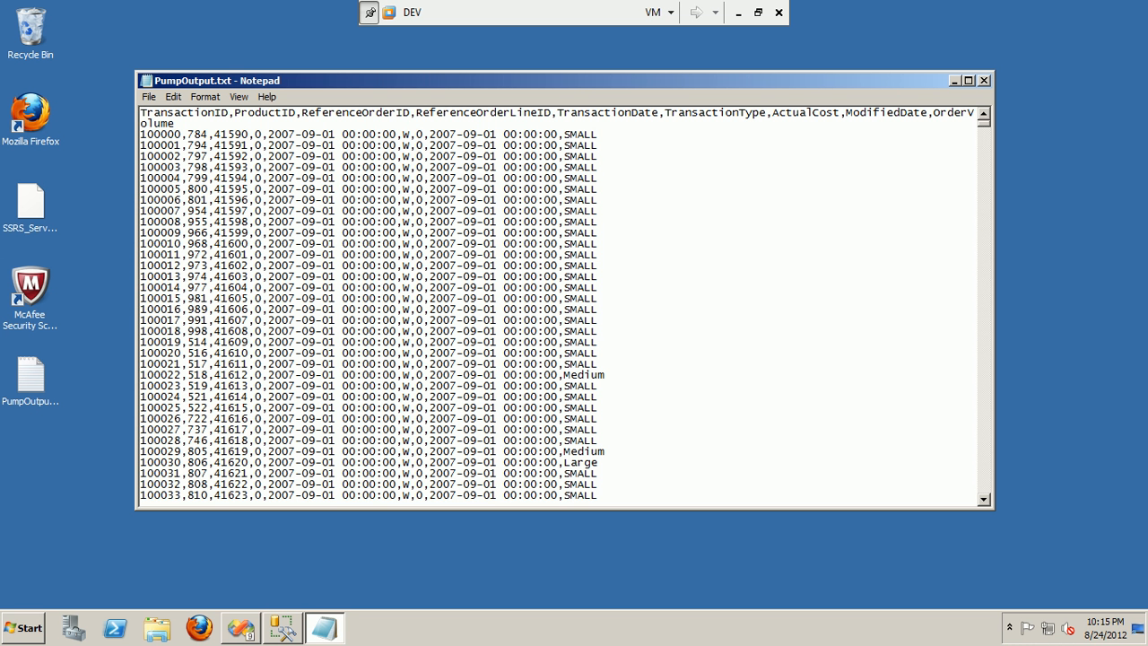
key("super+Up")
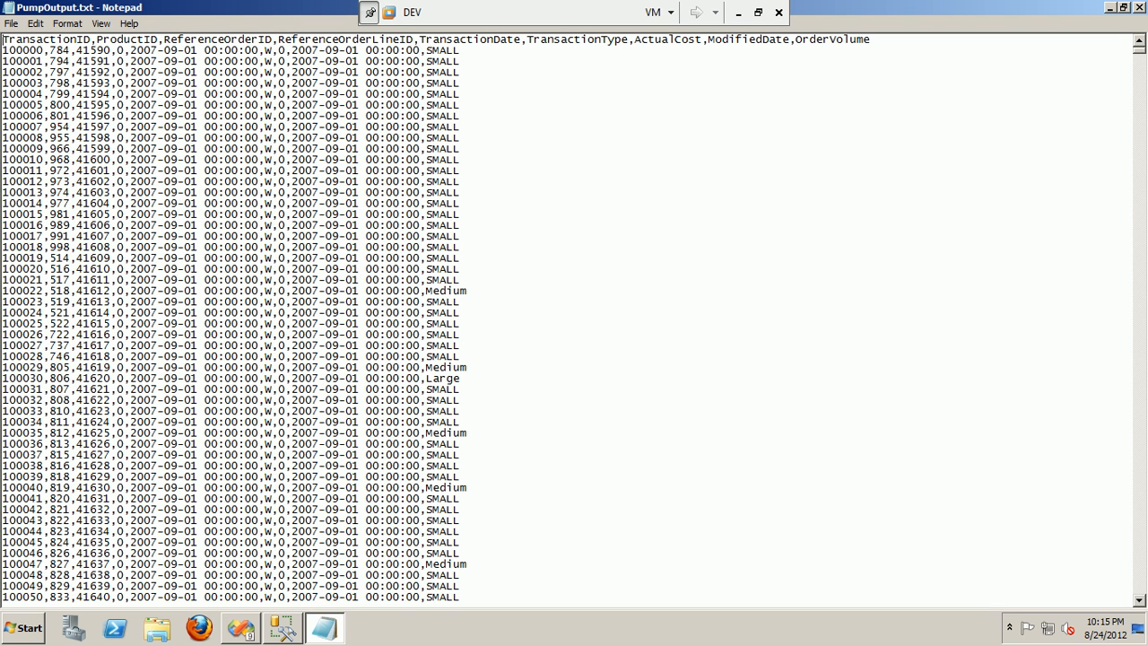
left_click_drag(365, 50, 460, 50)
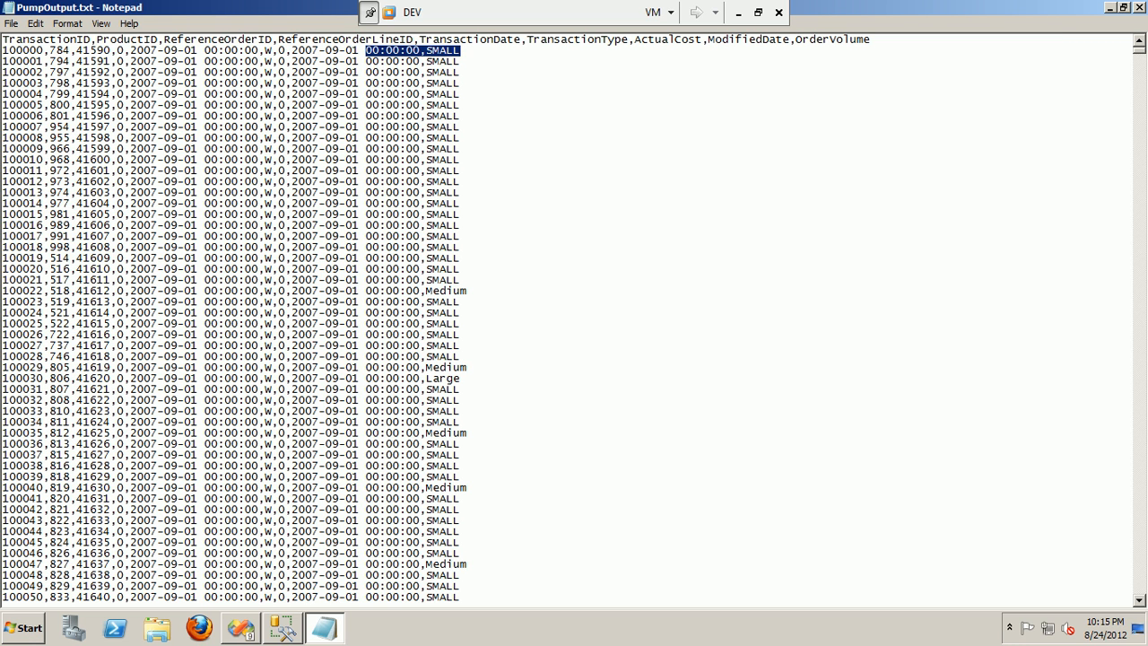
left_click_drag(365, 72, 460, 71)
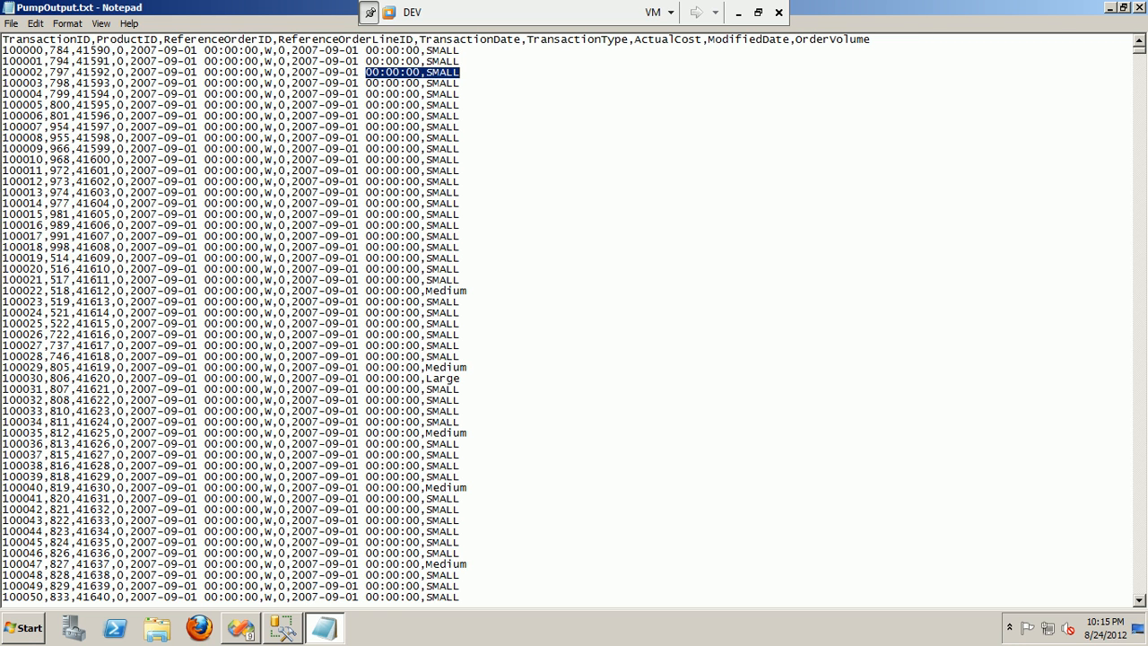
Delete the entire contents of PumpOutput.txt and close the file.
key("ctrl+a")
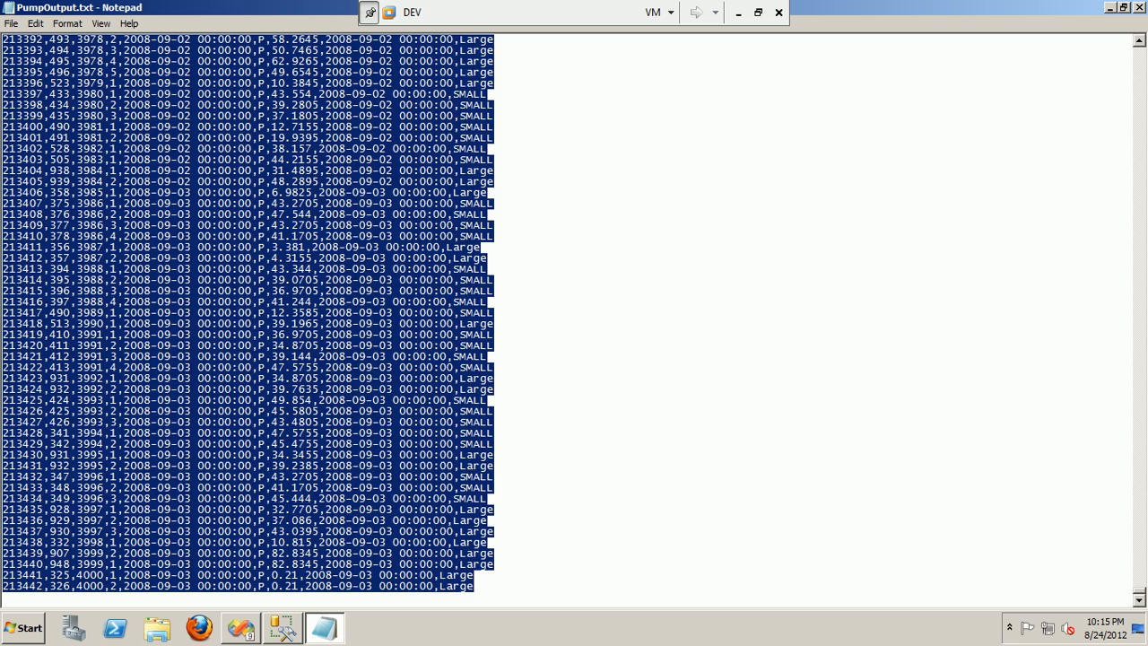
key("Delete")
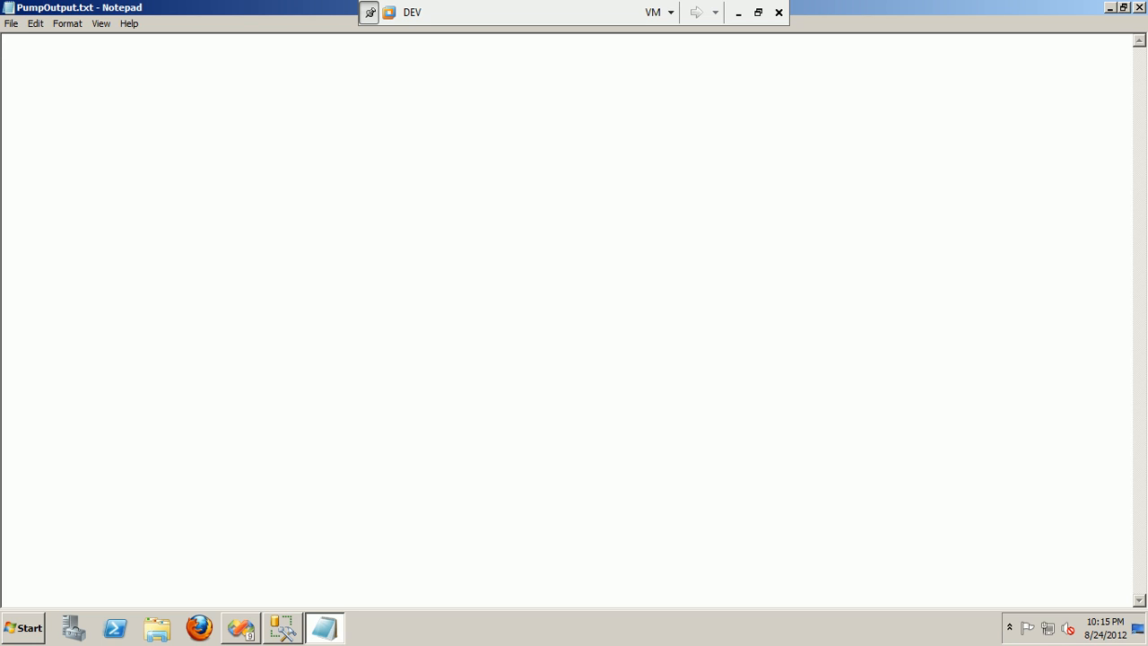
left_click(1139, 7)
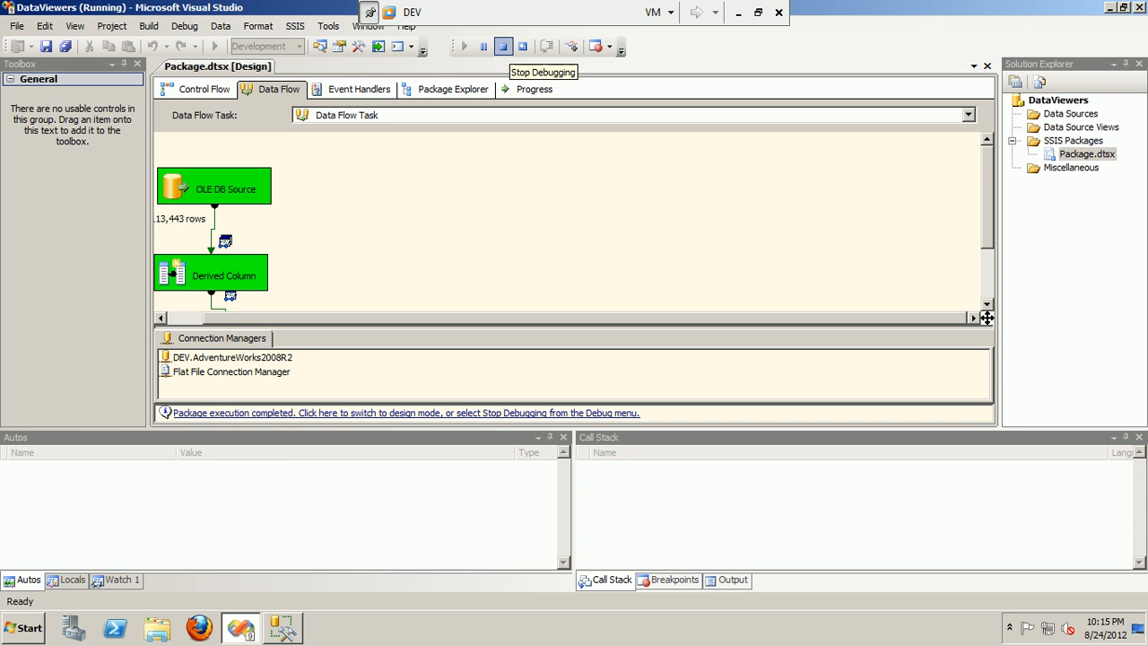
Stop and restart debugging of the package, and close the scatter plot, histogram and grid viewers of the OLE DB Source output.
left_click(503, 45)
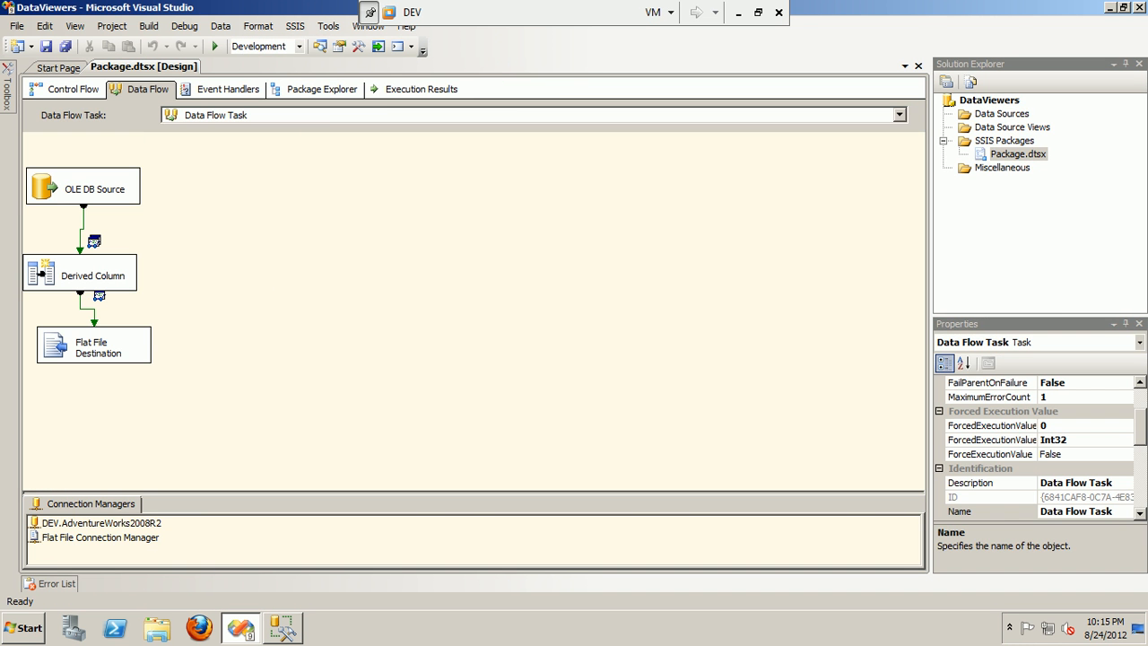
left_click(214, 45)
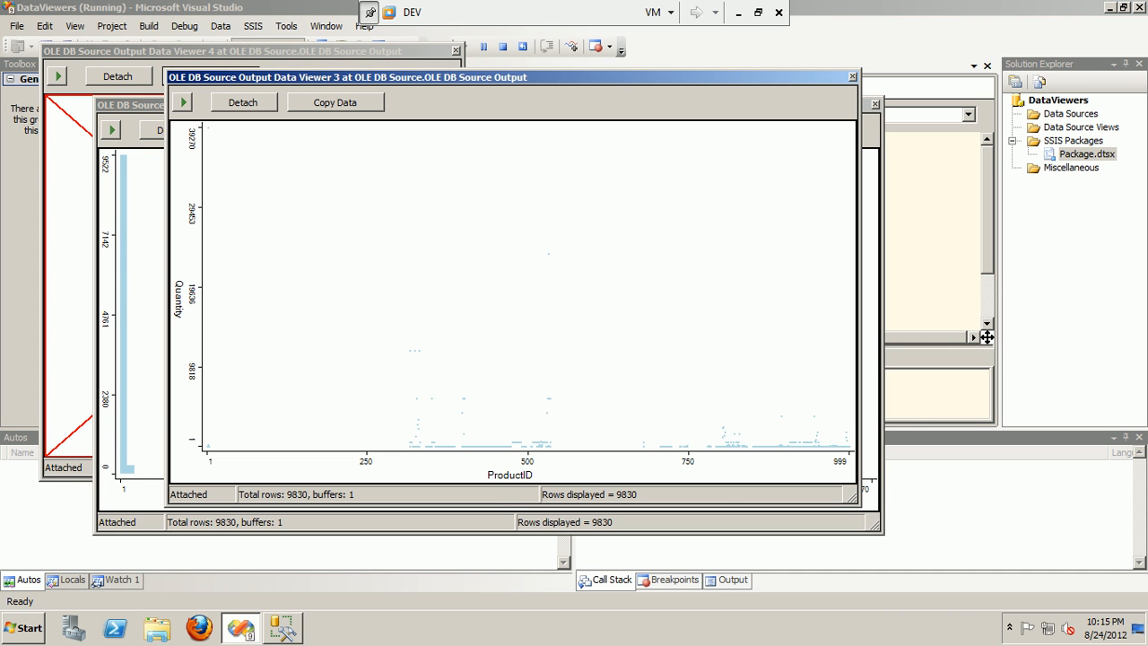
left_click_drag(502, 77, 731, 201)
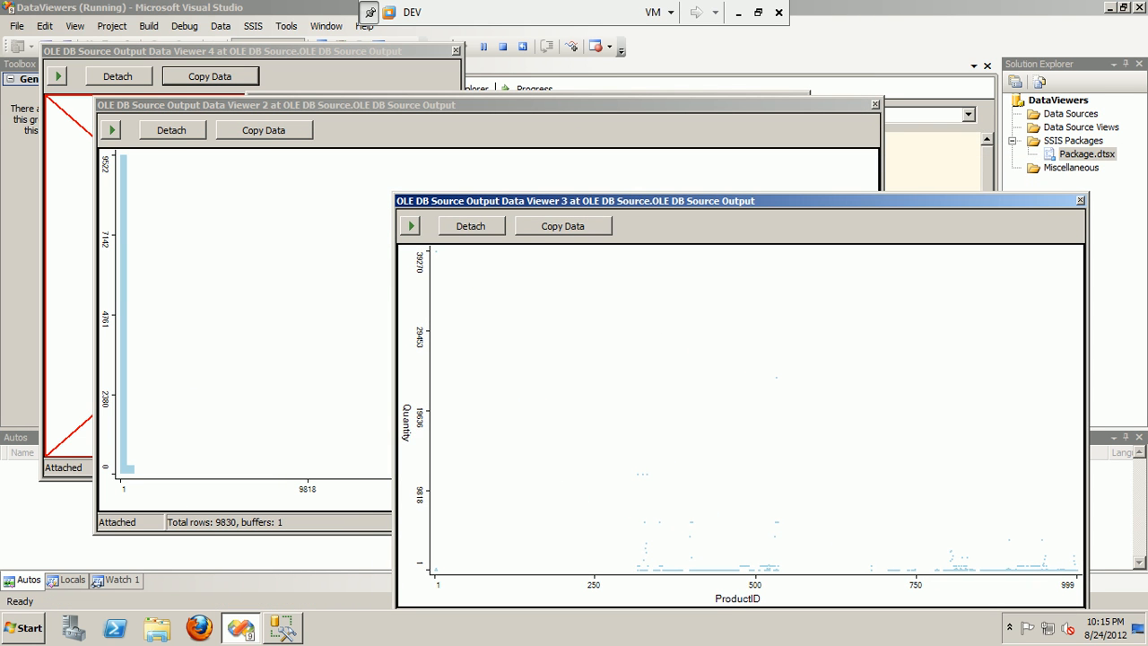
left_click(1081, 200)
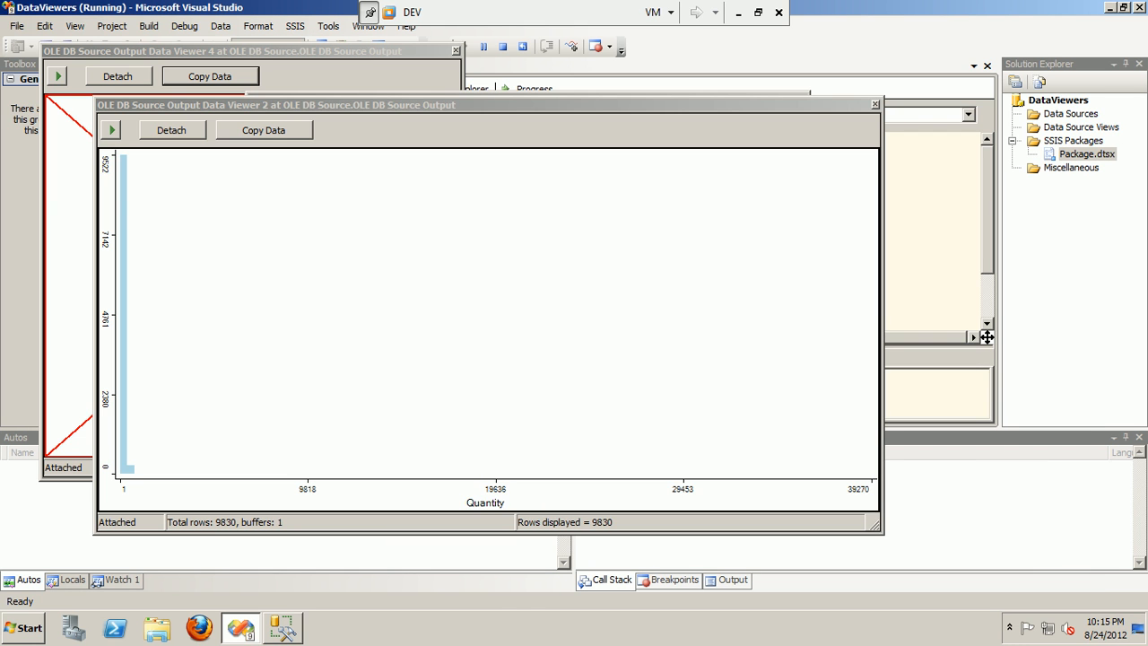
key("alt+F4")
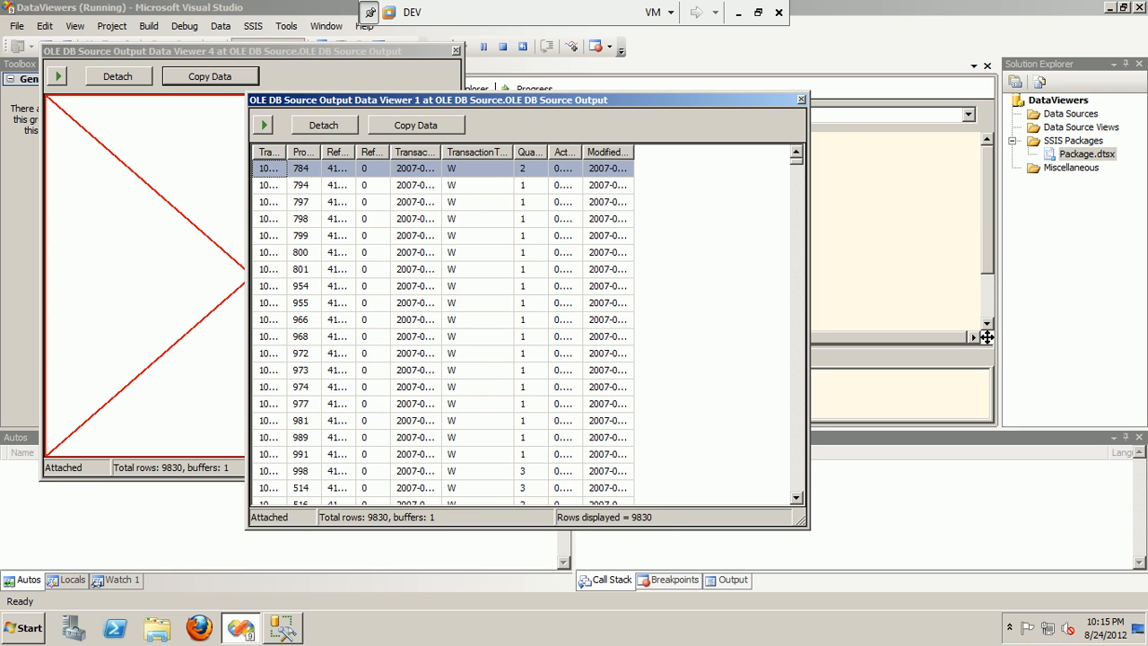
key("alt+F4")
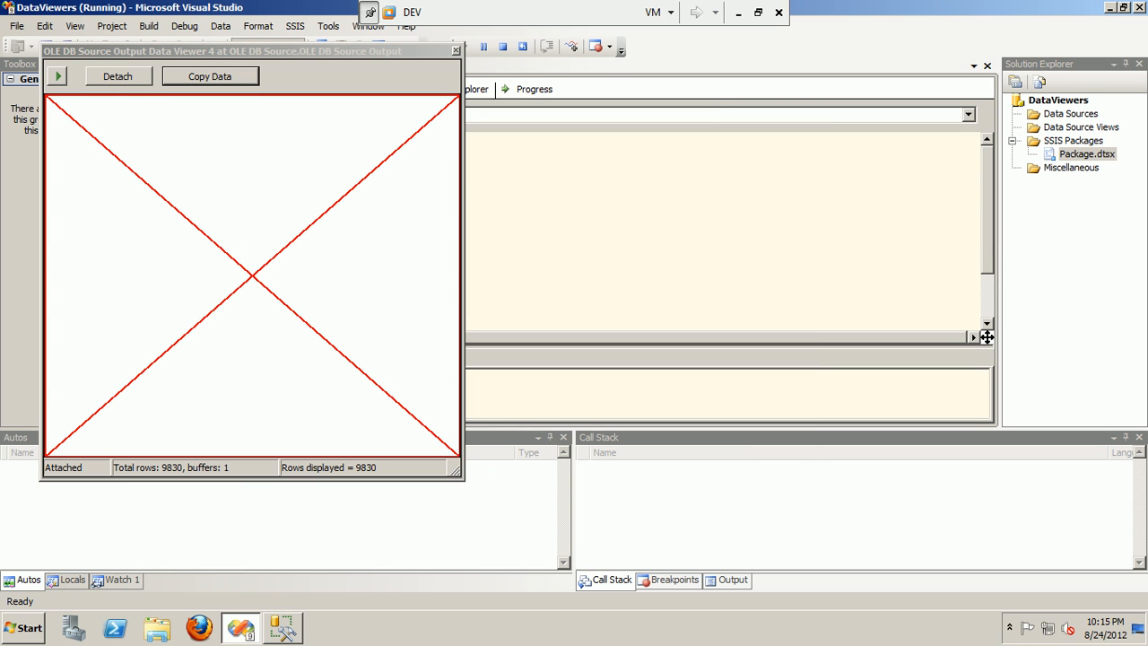
Close the remaining column chart viewer and the Derived Column output viewer, and stop debugging the package.
key("alt+F4")
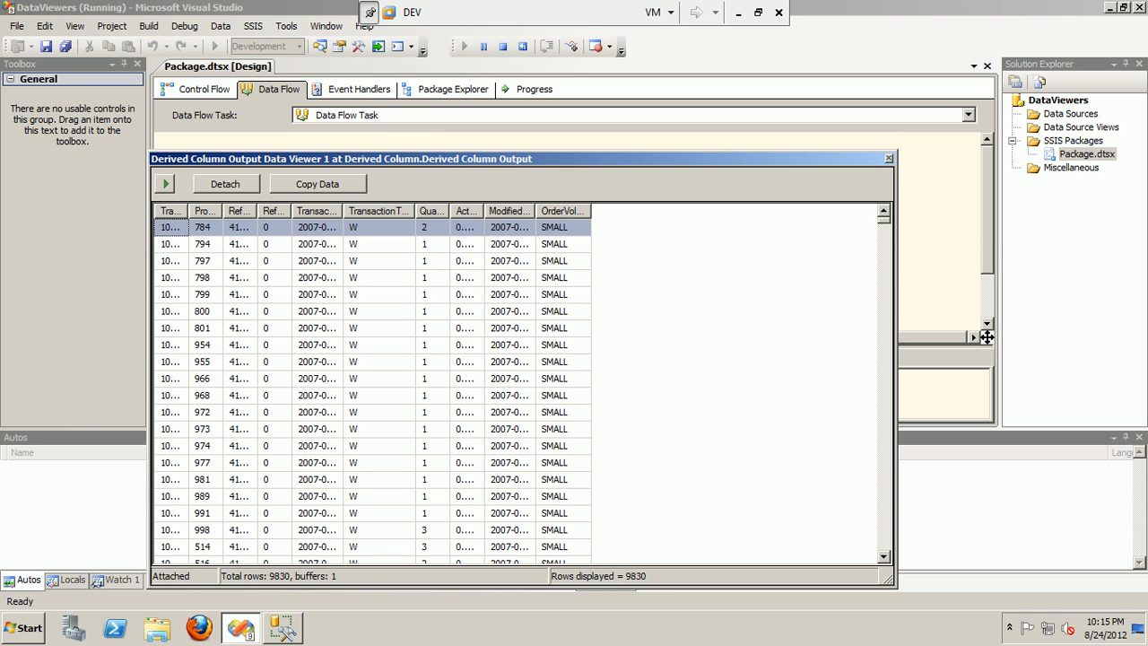
key("alt+F4")
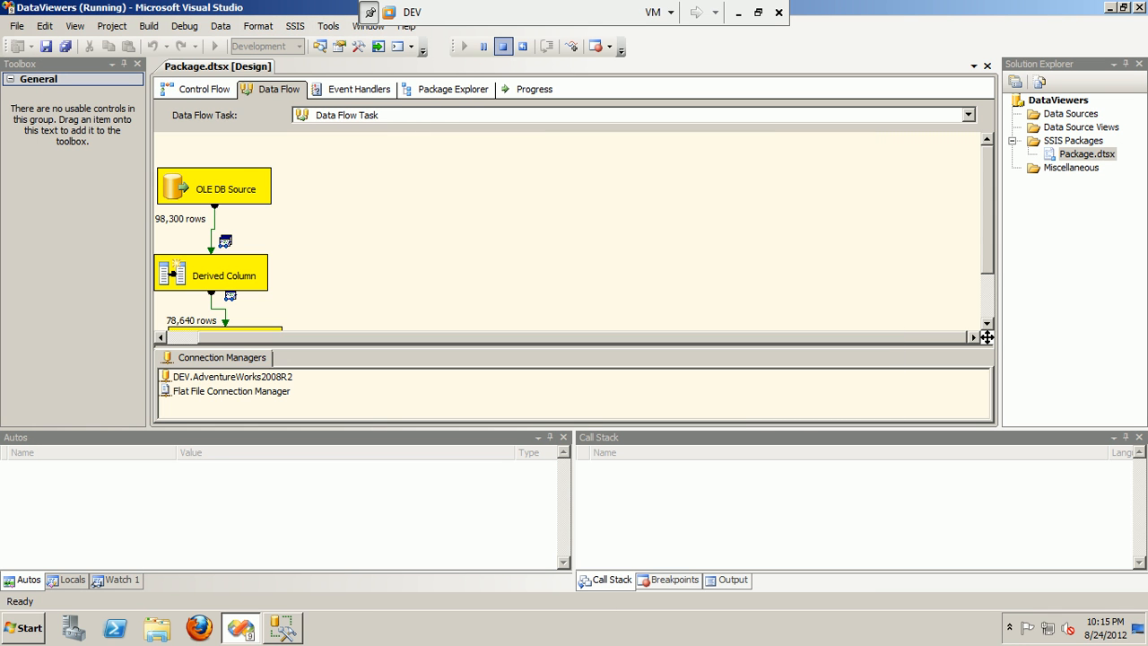
key("shift+F5")
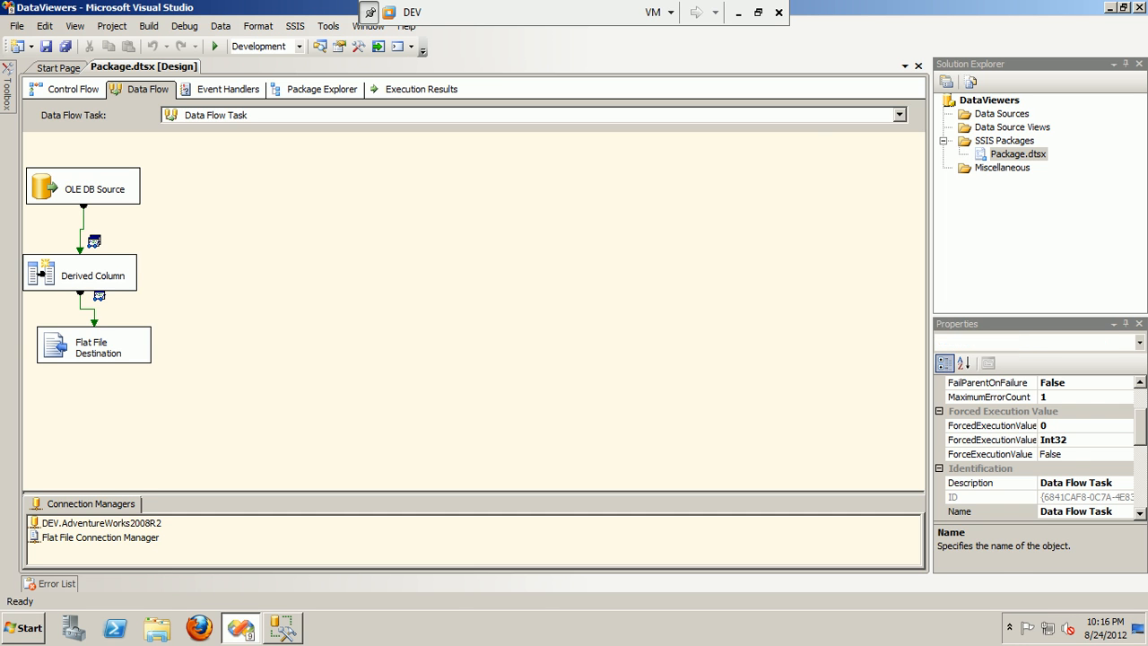
Open the histogram data viewer's configuration on the OLE DB Source output path, select Quantity as its visualized column, and accept the settings.
right_click(83, 226)
left_click(141, 285)
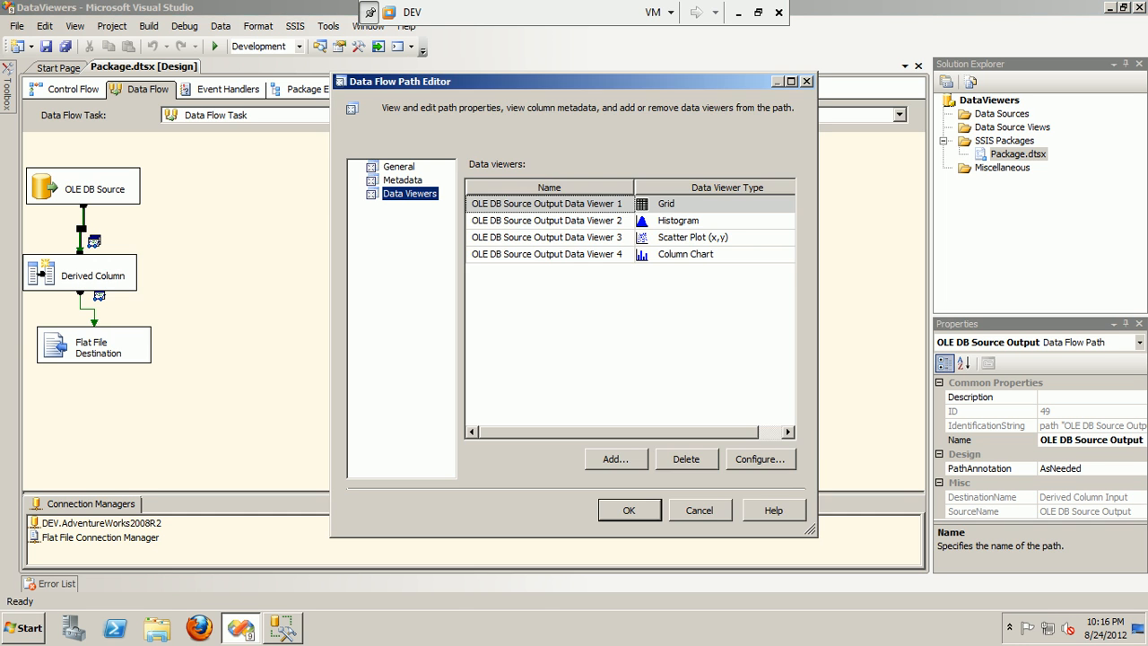
left_click(547, 219)
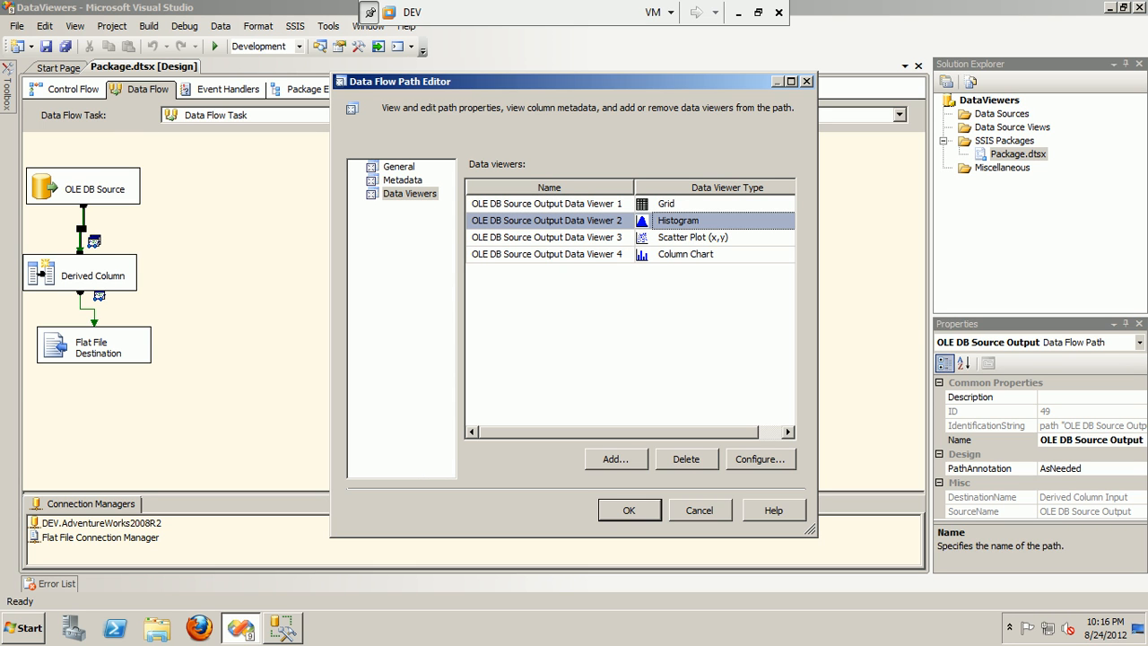
left_click(759, 460)
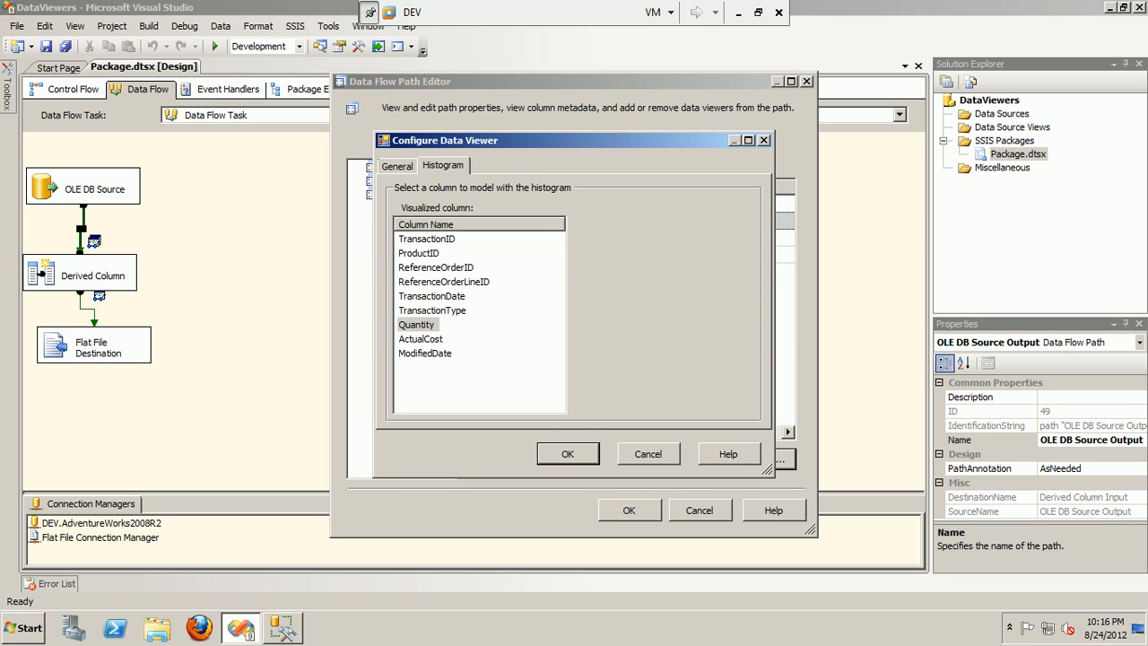
left_click(417, 324)
key("Return")
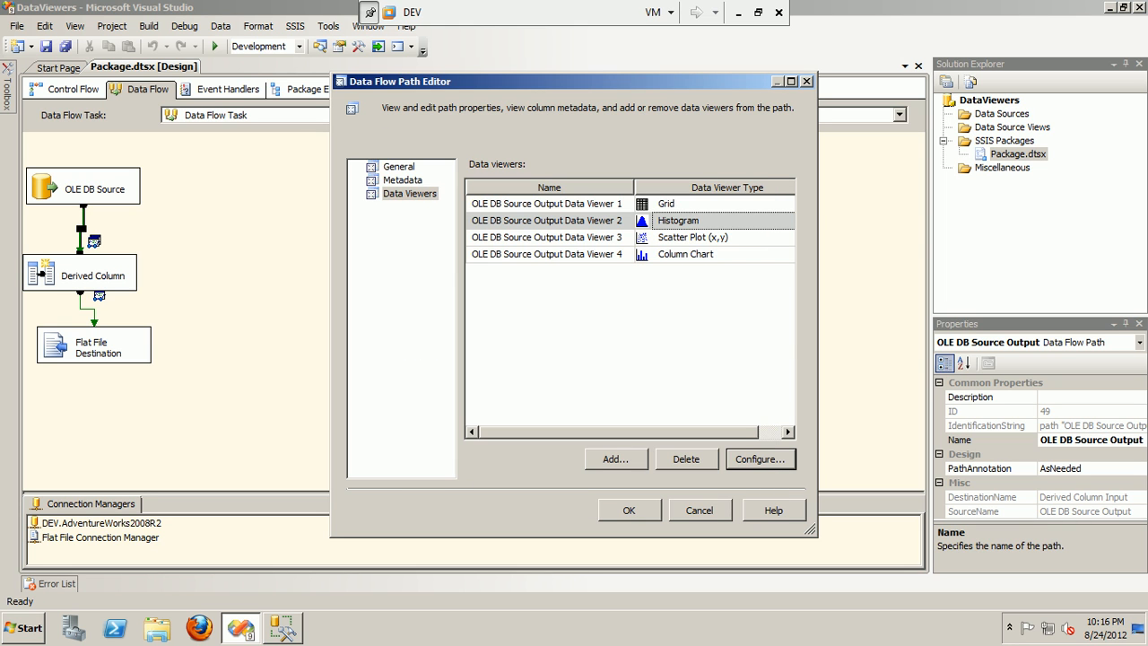
key("Tab")
key("Return")
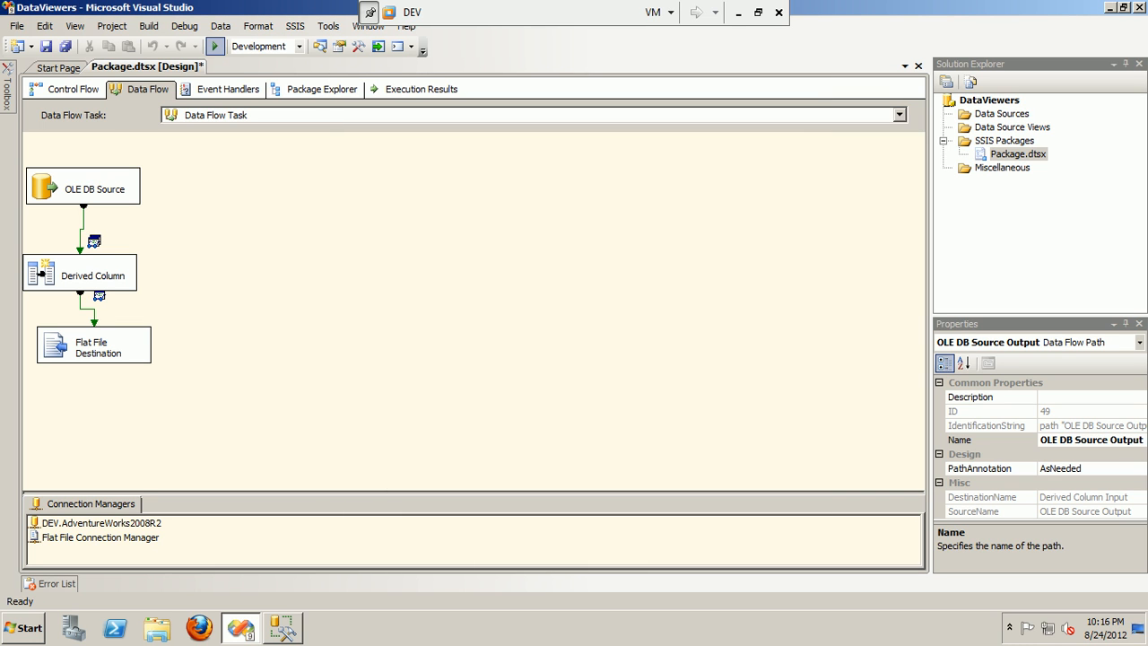
Start debugging the package and widen the TransactionDate column chart viewer to examine its bars and date labels.
left_click(214, 46)
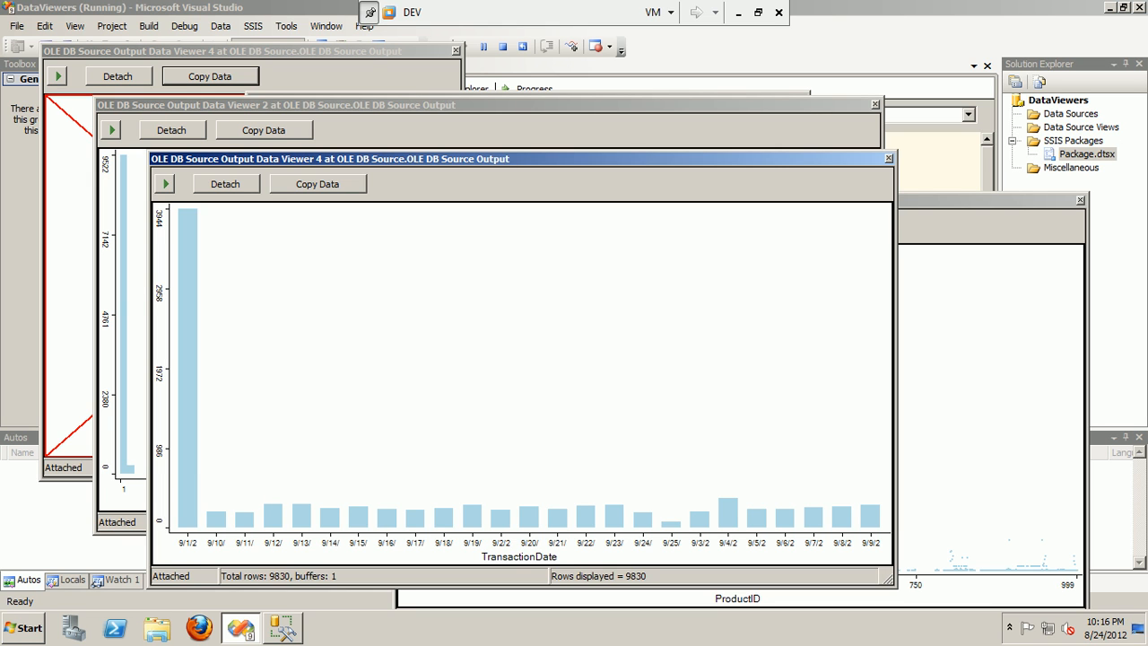
left_click_drag(521, 159, 732, 159)
left_click_drag(1109, 154, 1112, 155)
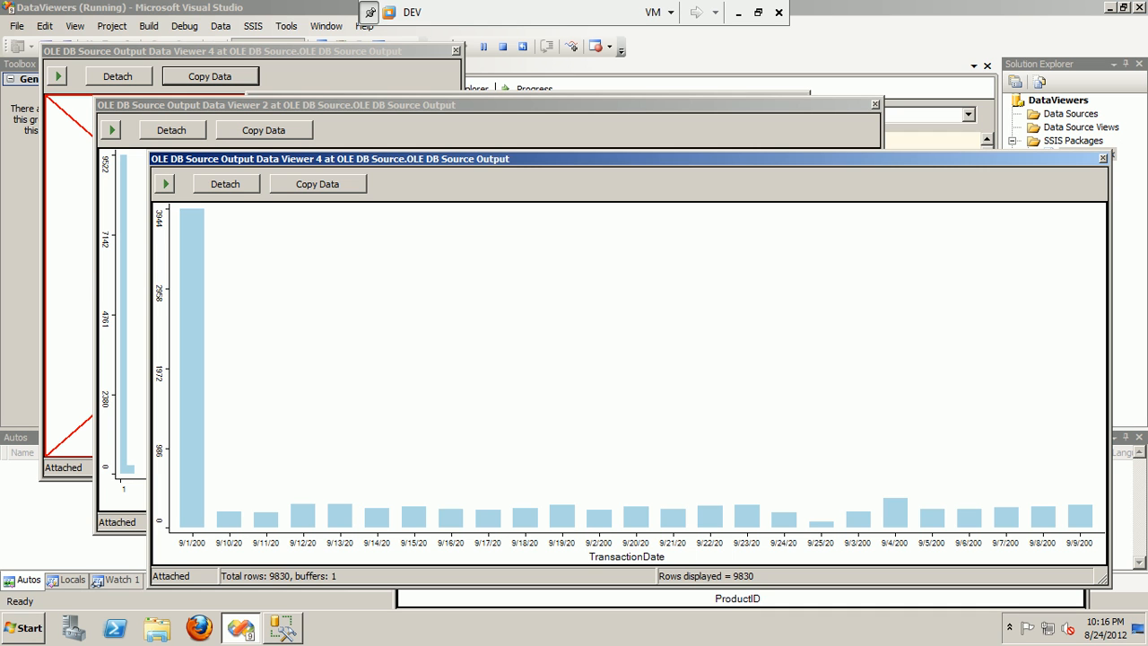
Close the column chart, scatter plot, histogram and grid viewers of the OLE DB Source output, and minimize the virtual machine window.
key("alt+F4")
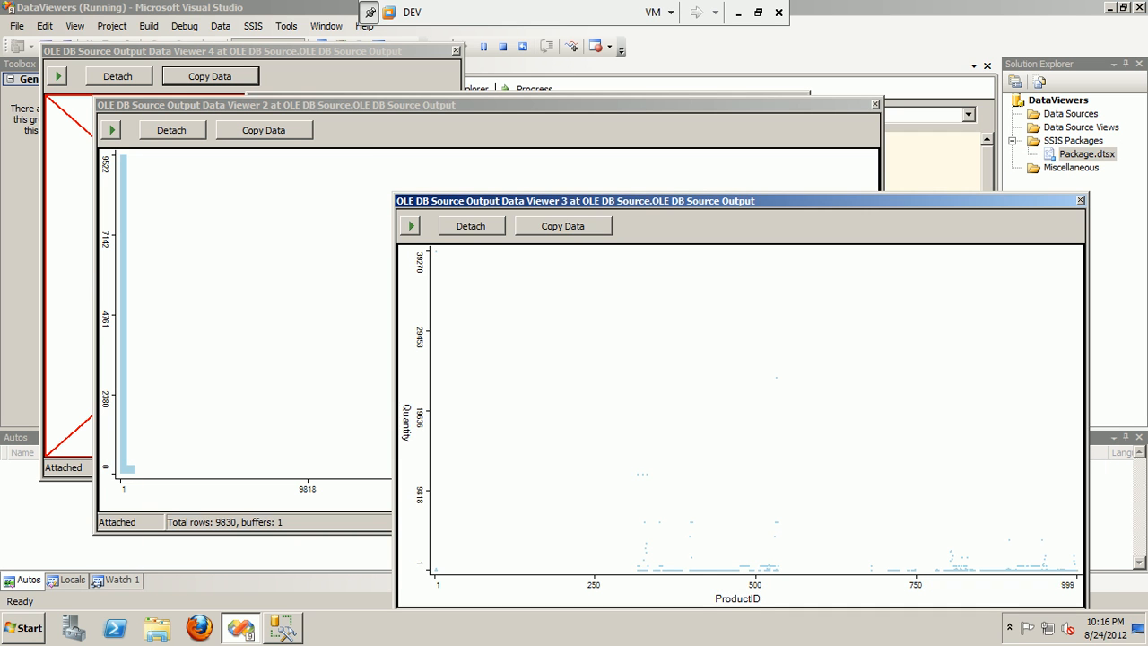
key("alt+F4")
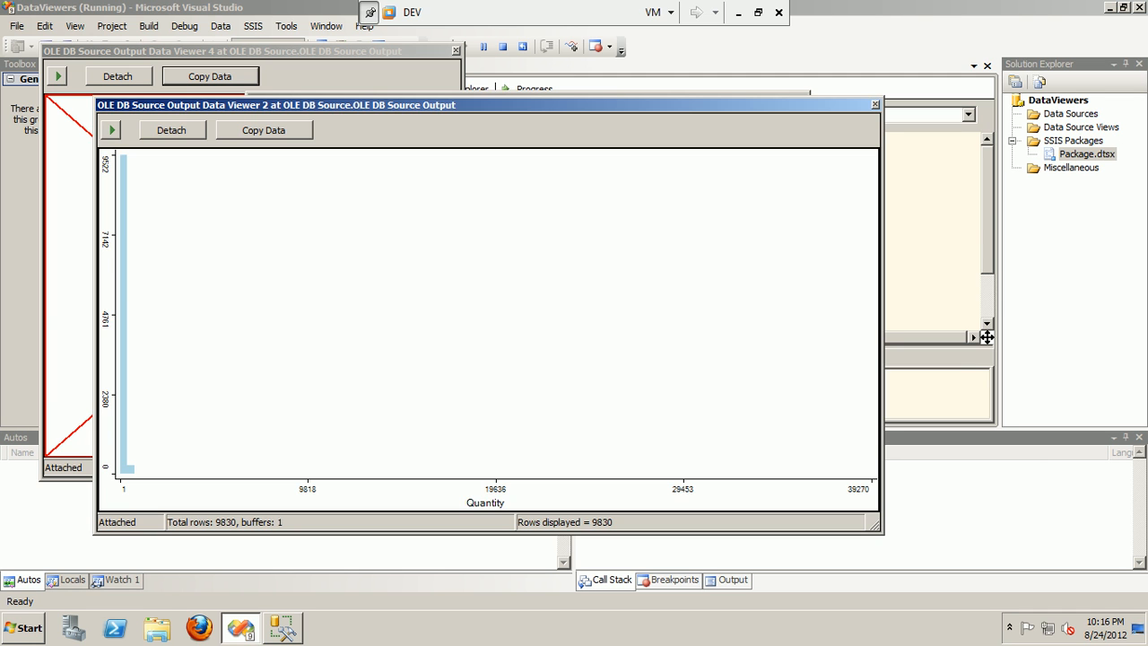
key("alt+F4")
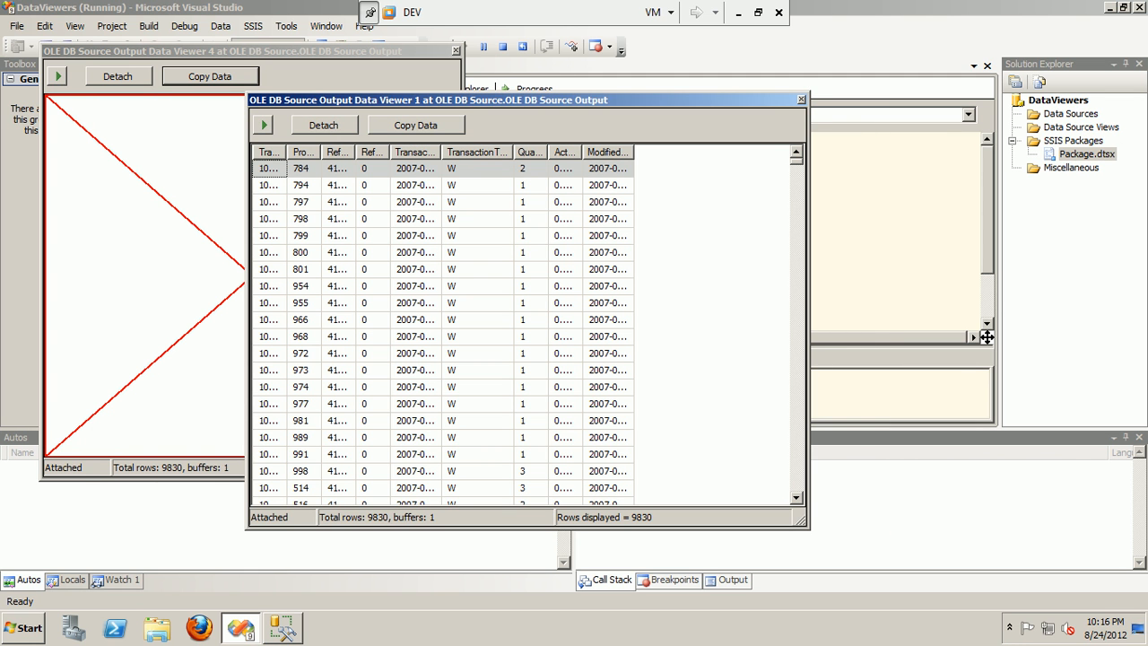
key("alt+F4")
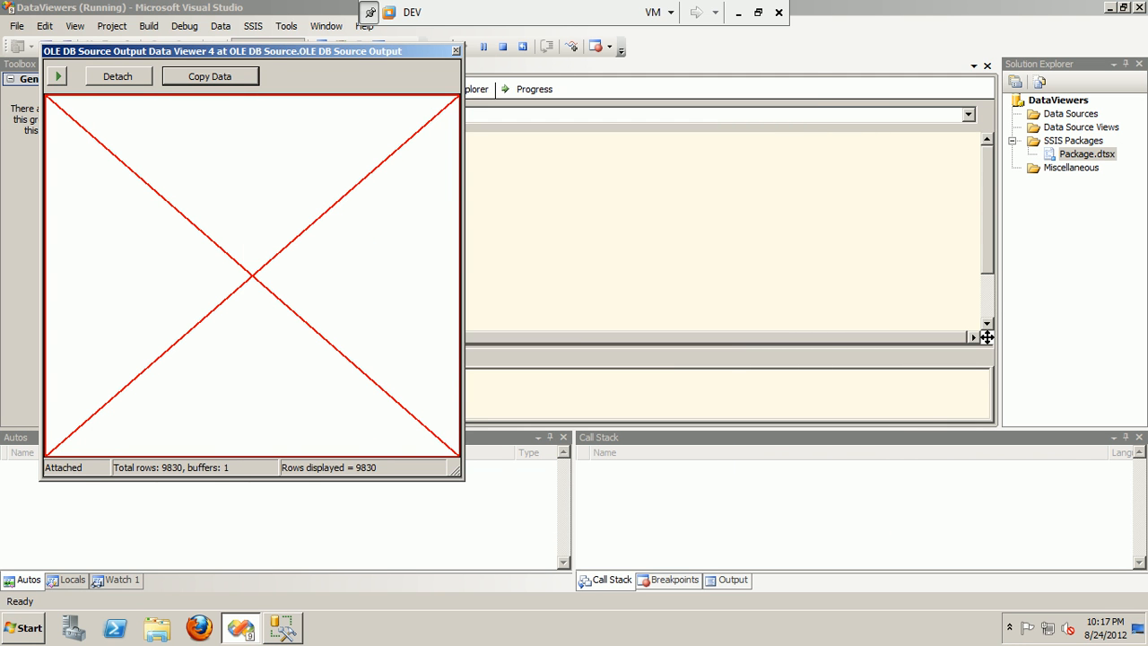
key("alt+F4")
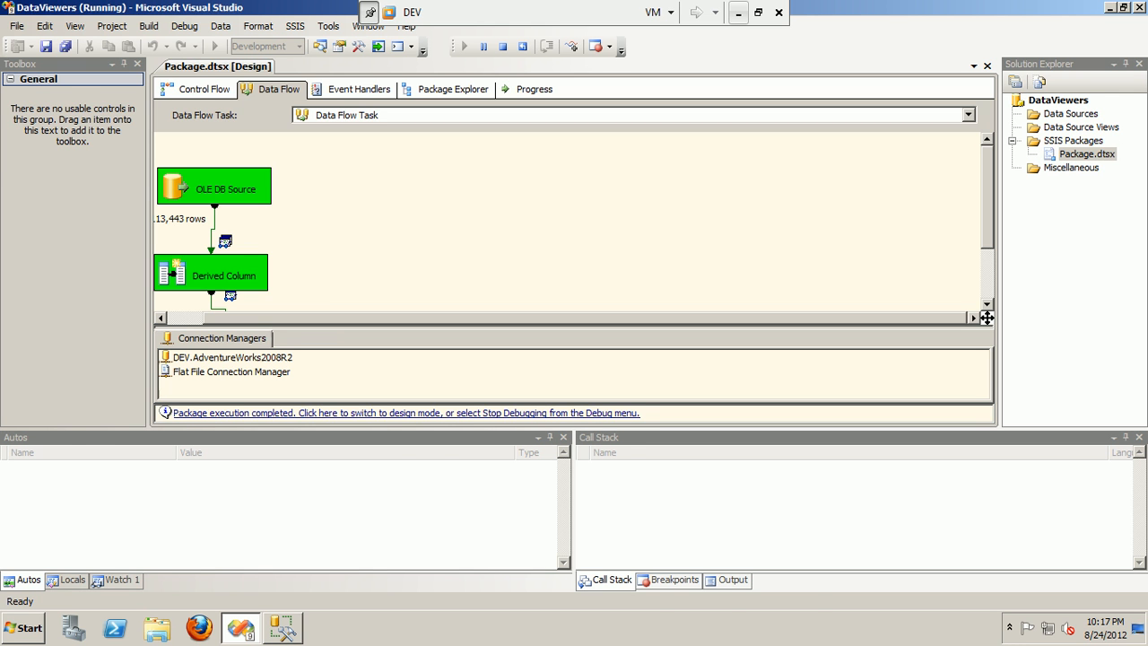
left_click(739, 12)
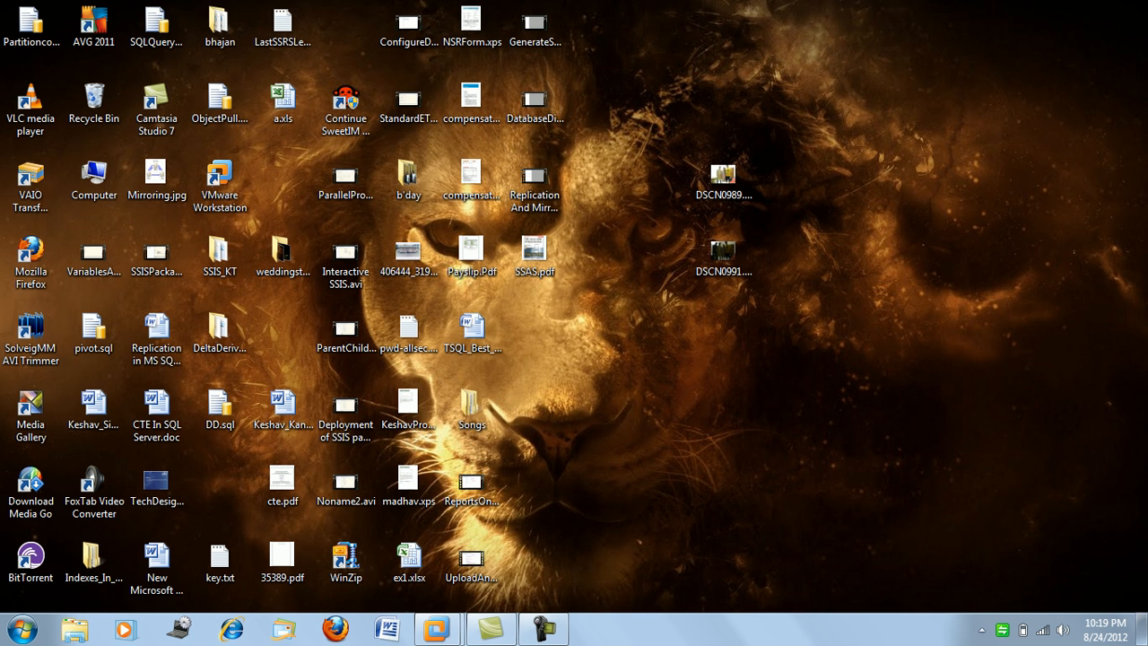